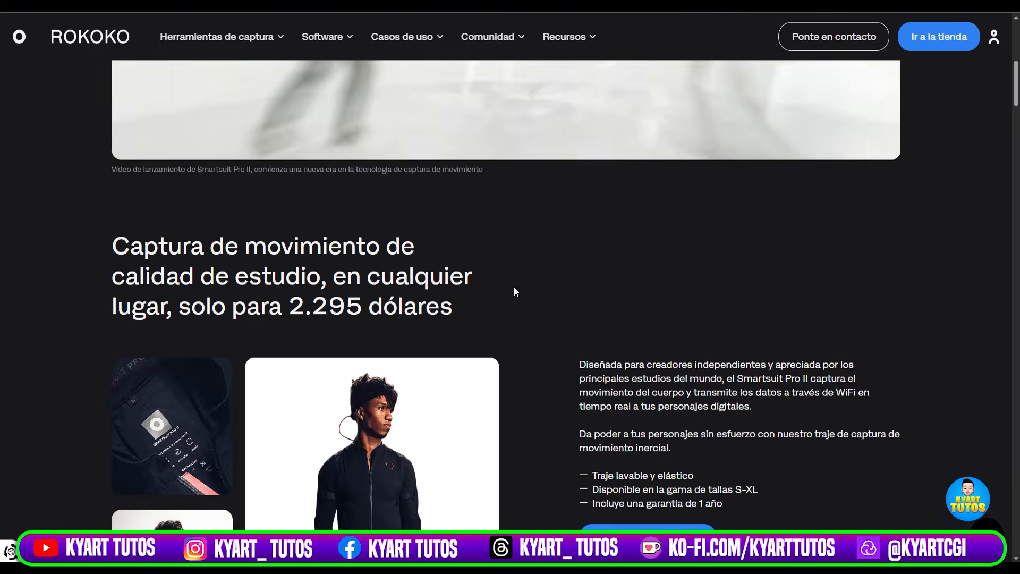
Examine the Smartsuit Pro II overview on the Rokoko page, including its price, suit photos, feature list and purchase options.
scroll(553, 360, down, 2)
scroll(553, 359, down, 5)
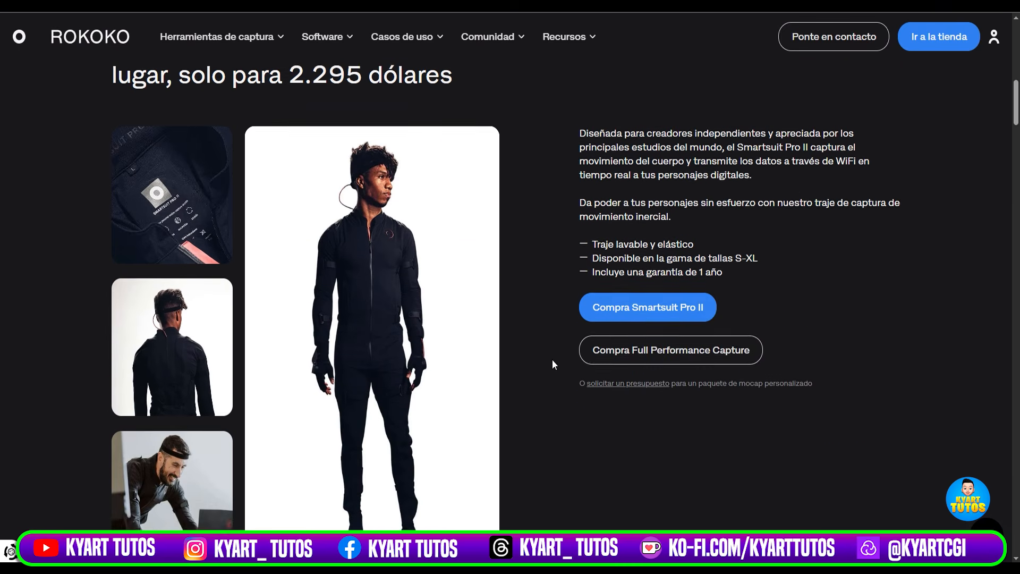
scroll(552, 359, up, 3)
scroll(553, 362, up, 3)
scroll(553, 362, down, 4)
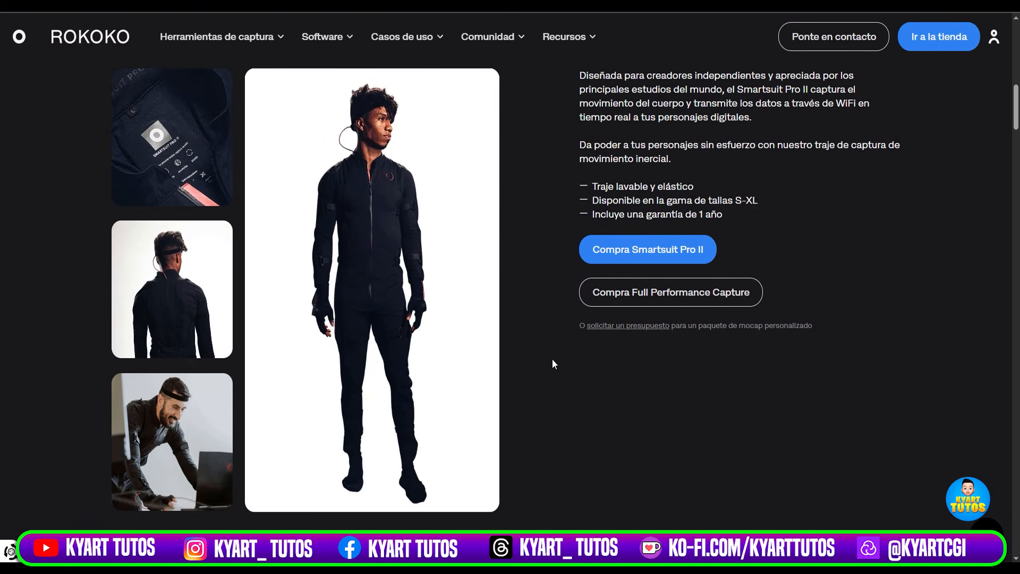
scroll(553, 361, up, 3)
scroll(552, 361, down, 3)
scroll(552, 364, down, 3)
scroll(553, 364, up, 6)
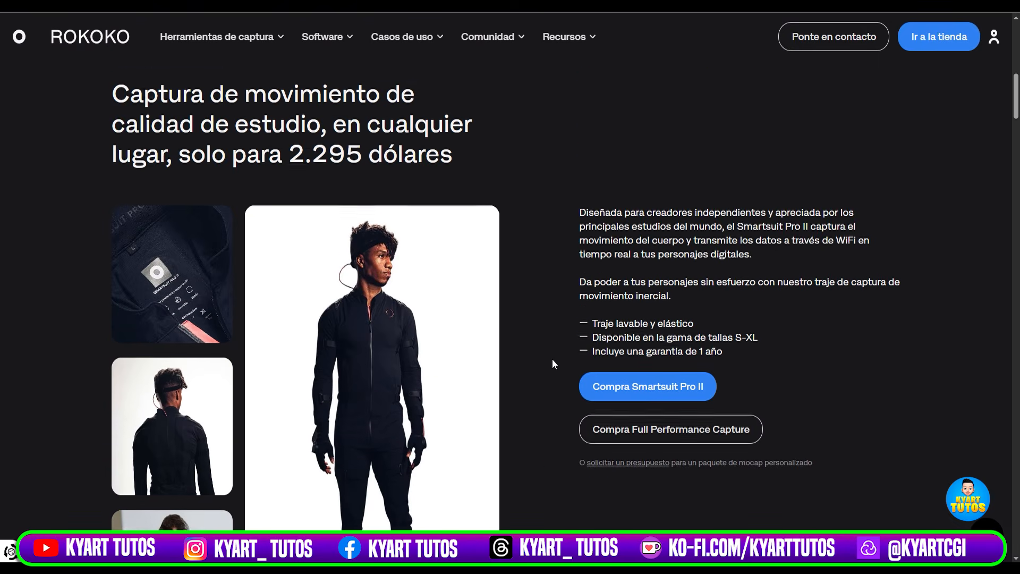
scroll(553, 364, up, 1)
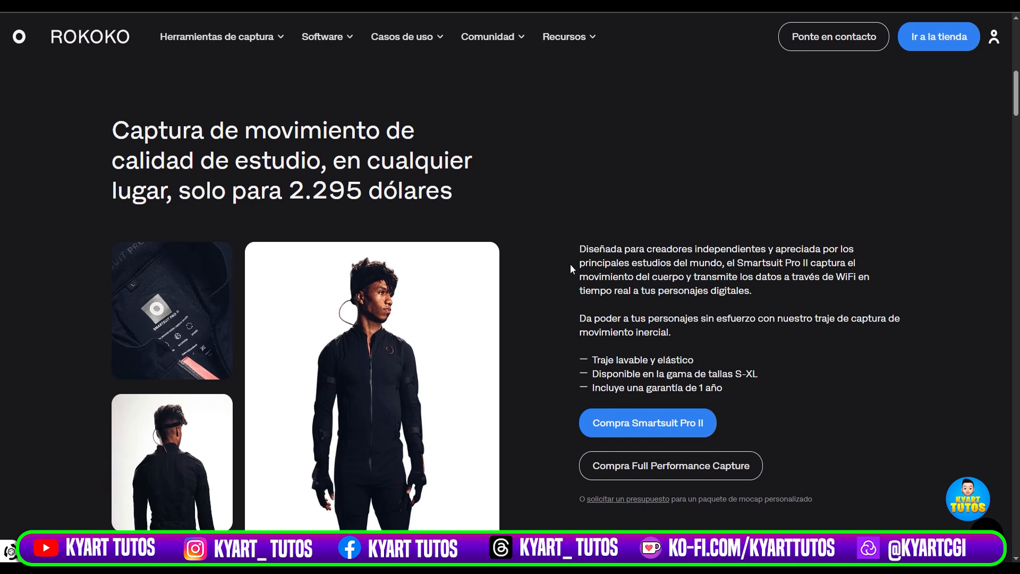
scroll(551, 281, down, 4)
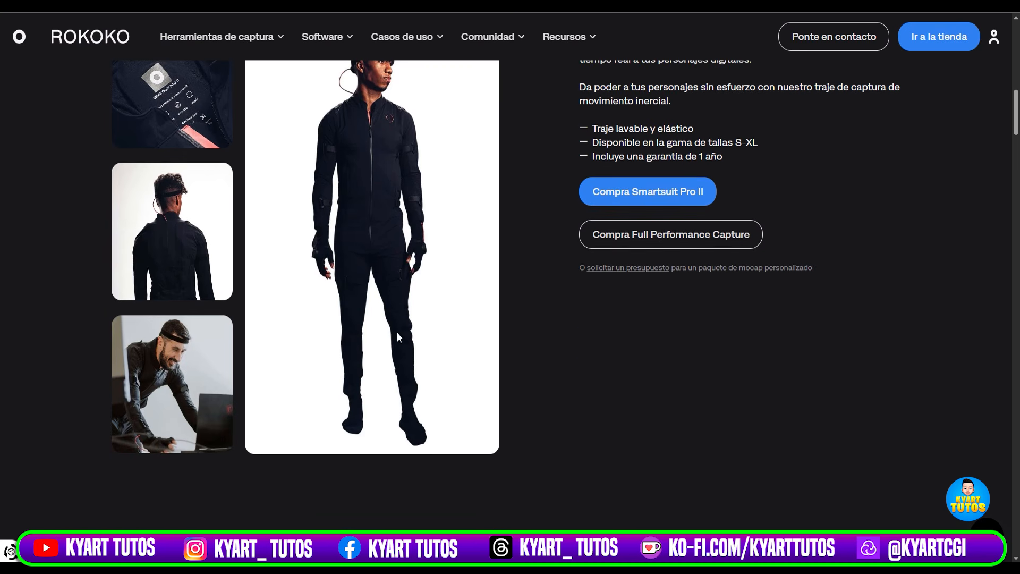
scroll(529, 281, down, 1)
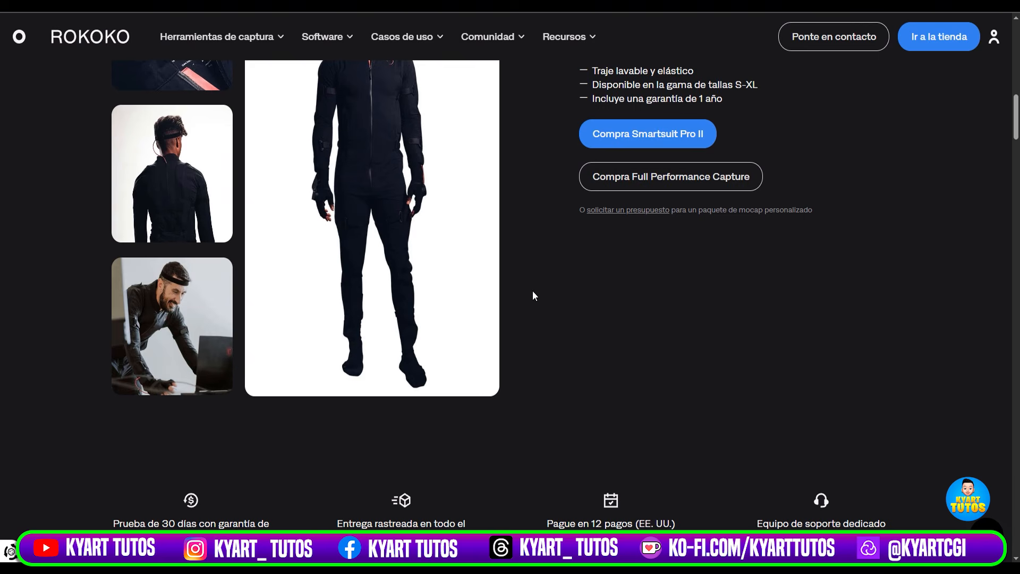
Review the full performance capture demo and the section on capturing movements and downloading raw .FBX mocap data.
scroll(533, 295, down, 11)
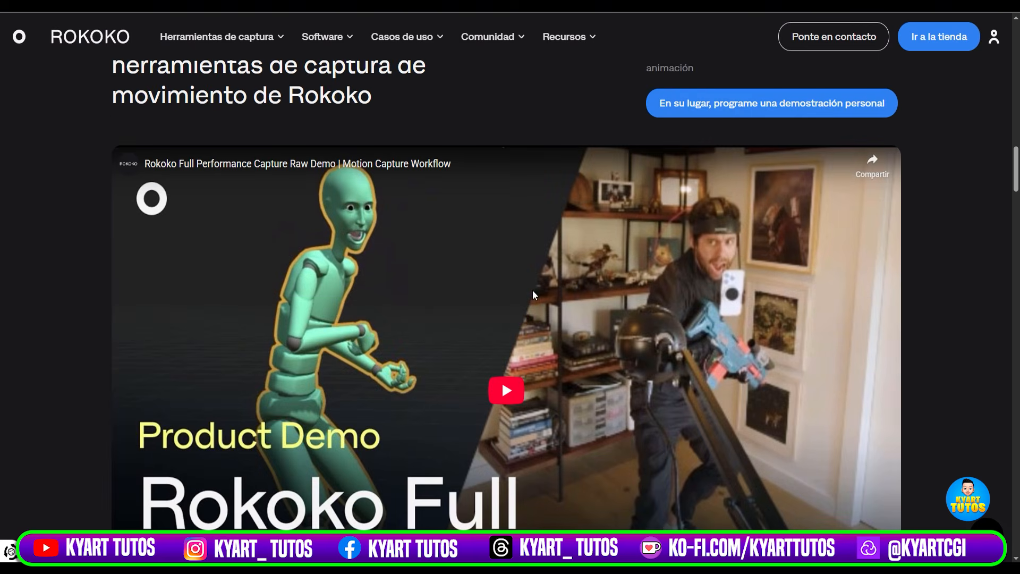
scroll(533, 292, down, 5)
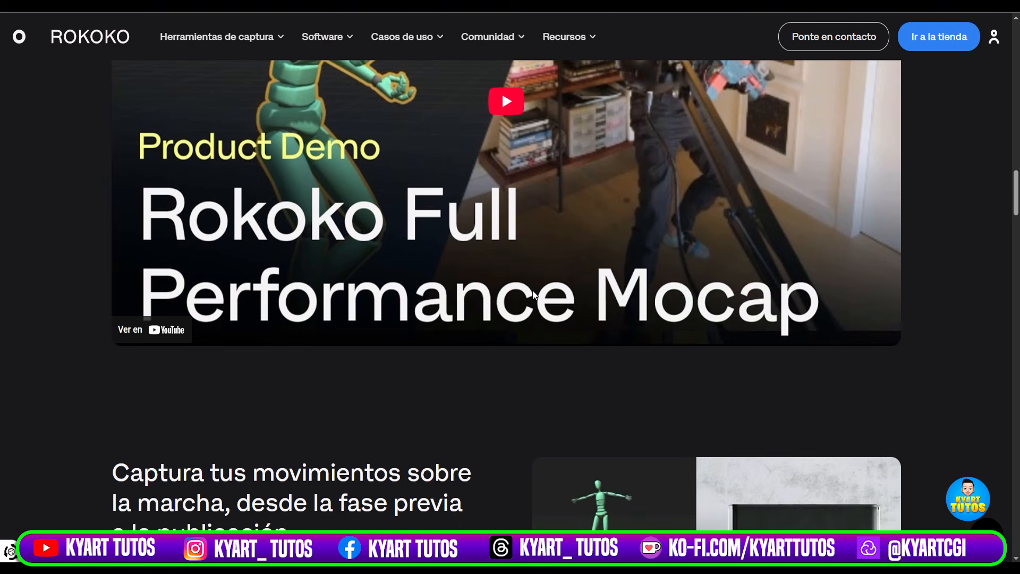
scroll(534, 294, down, 8)
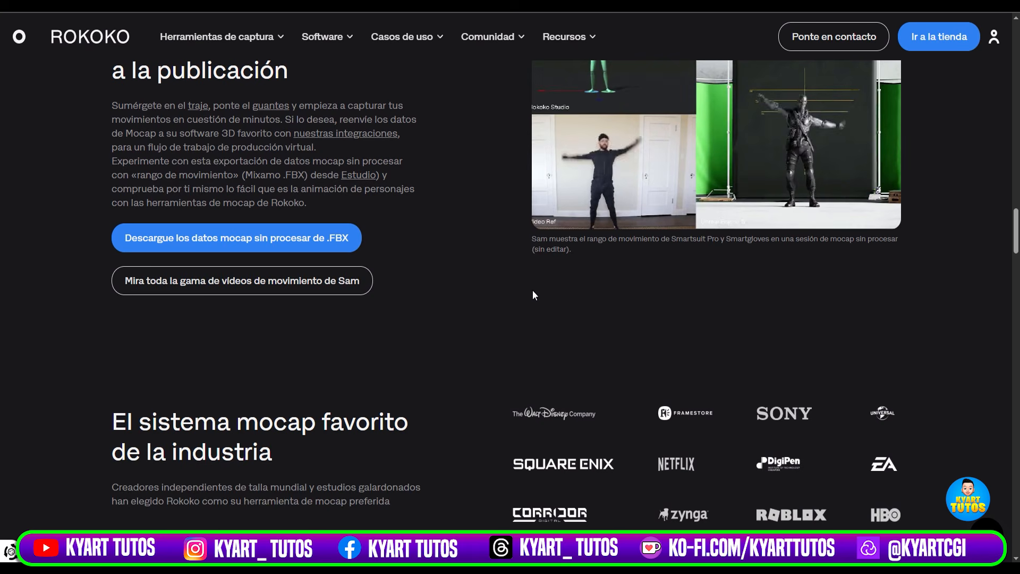
scroll(533, 295, up, 3)
scroll(534, 295, down, 3)
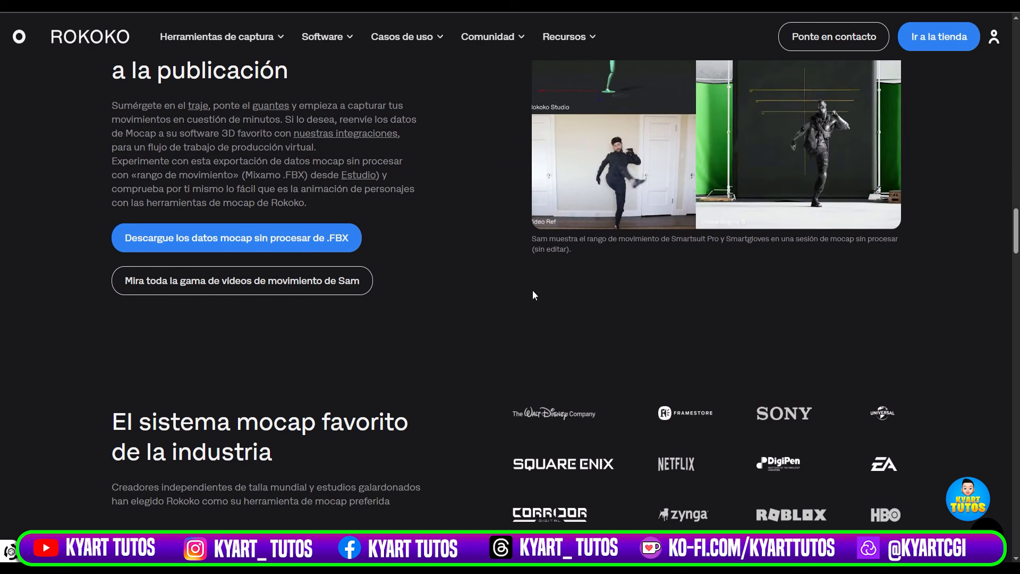
scroll(533, 294, up, 3)
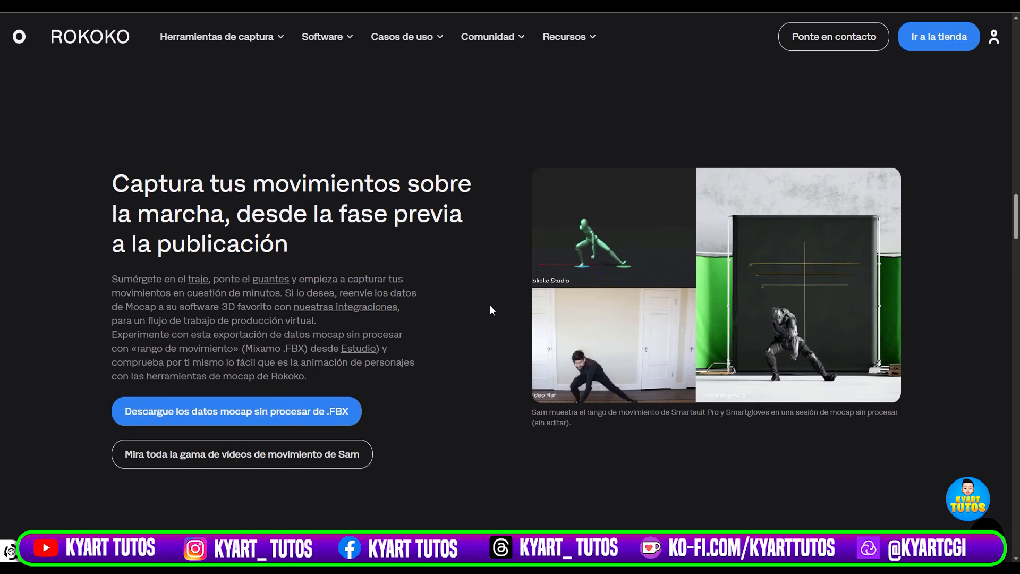
scroll(490, 280, up, 3)
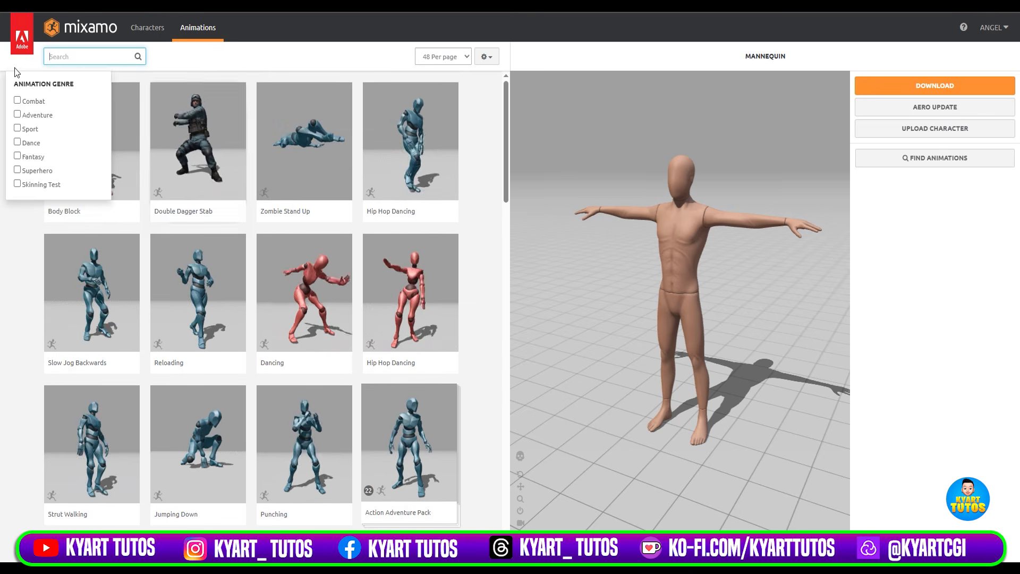
Browse the ready-made character animations in the Mixamo library.
scroll(490, 251, down, 2)
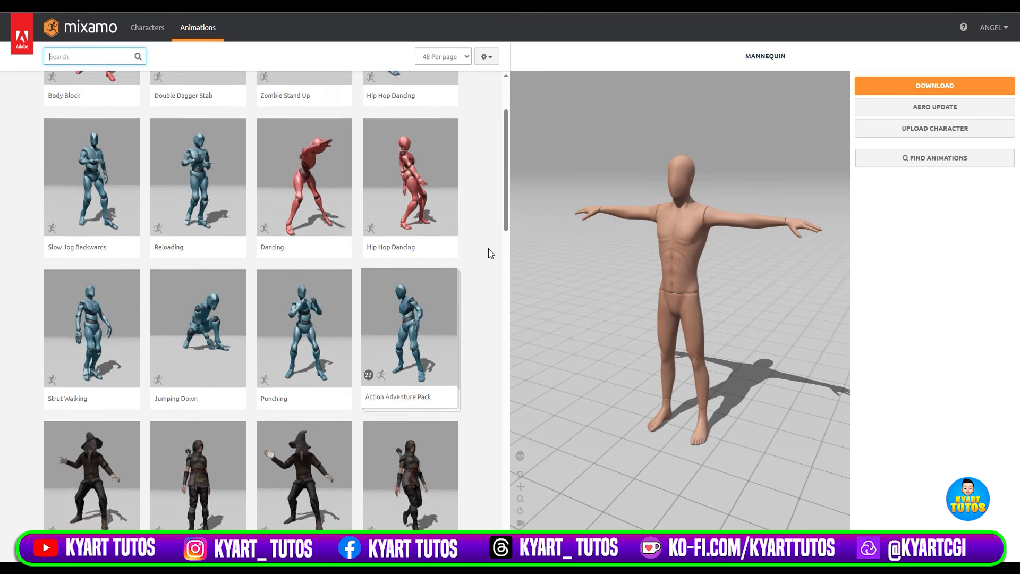
scroll(490, 252, down, 5)
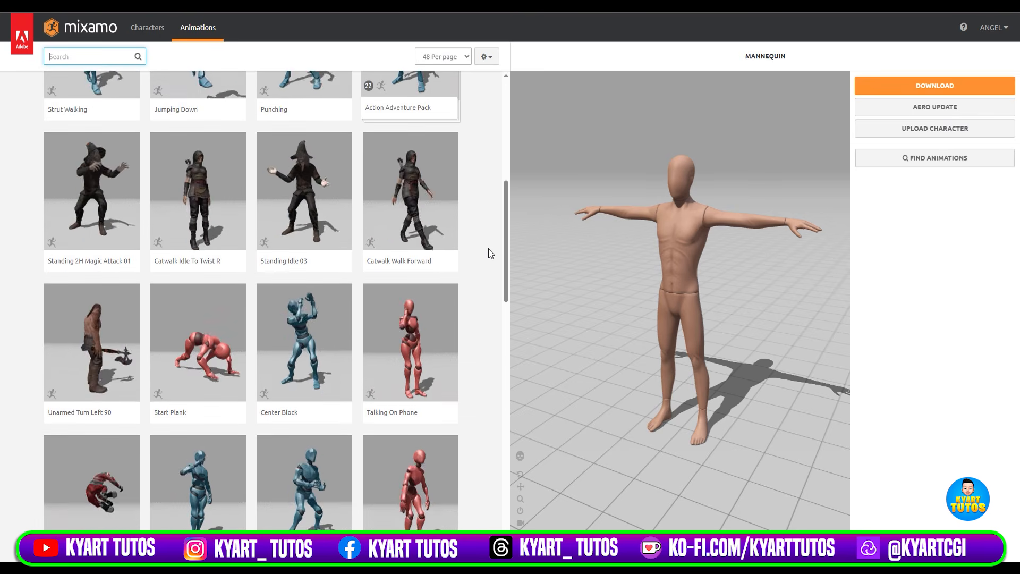
scroll(489, 252, down, 12)
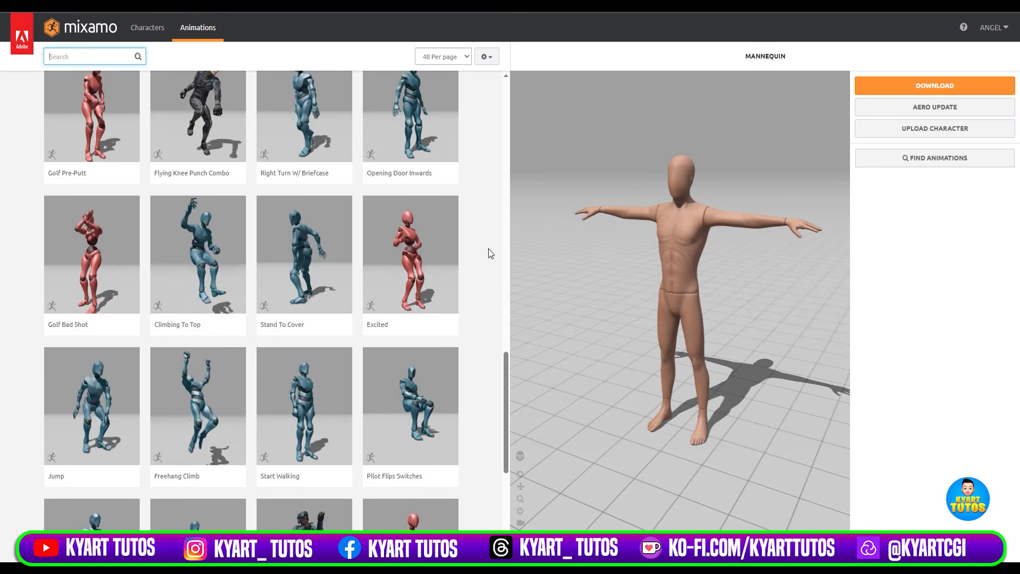
scroll(489, 252, down, 3)
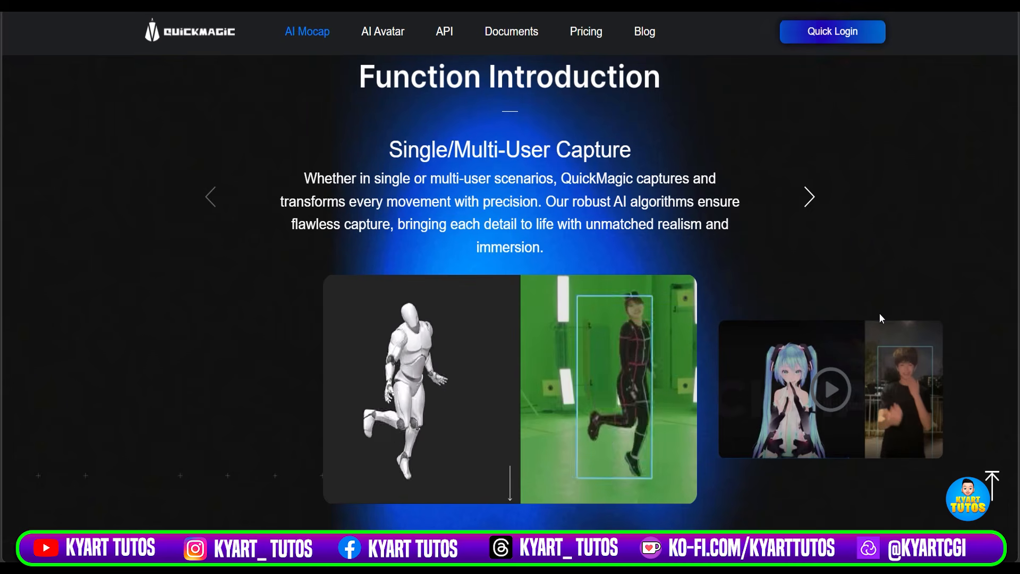
Look through the user cases and reviews on the QuickMagic AI Mocap page.
scroll(881, 313, up, 10)
scroll(881, 313, up, 10)
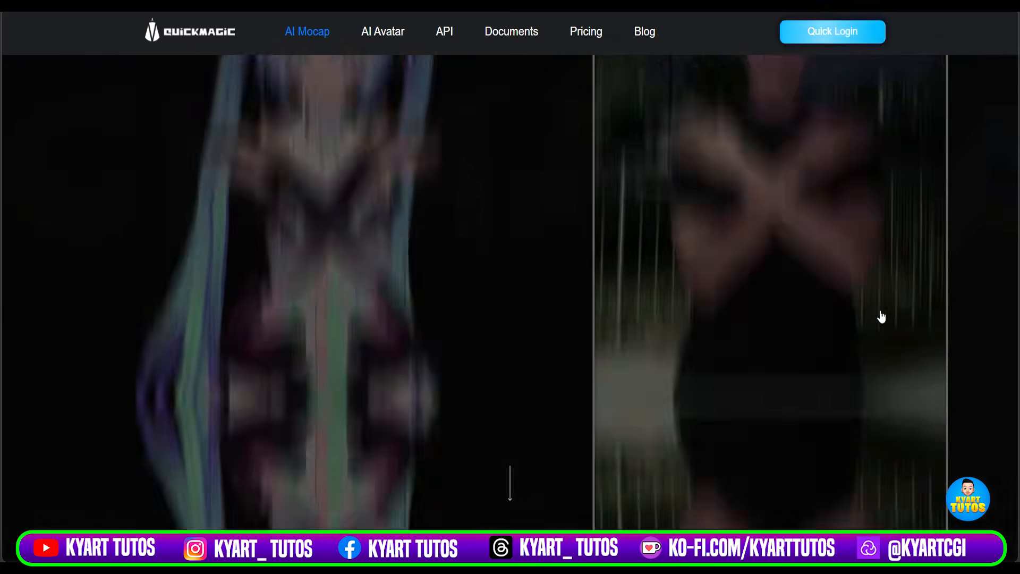
scroll(881, 317, down, 7)
scroll(882, 316, down, 4)
scroll(881, 314, up, 3)
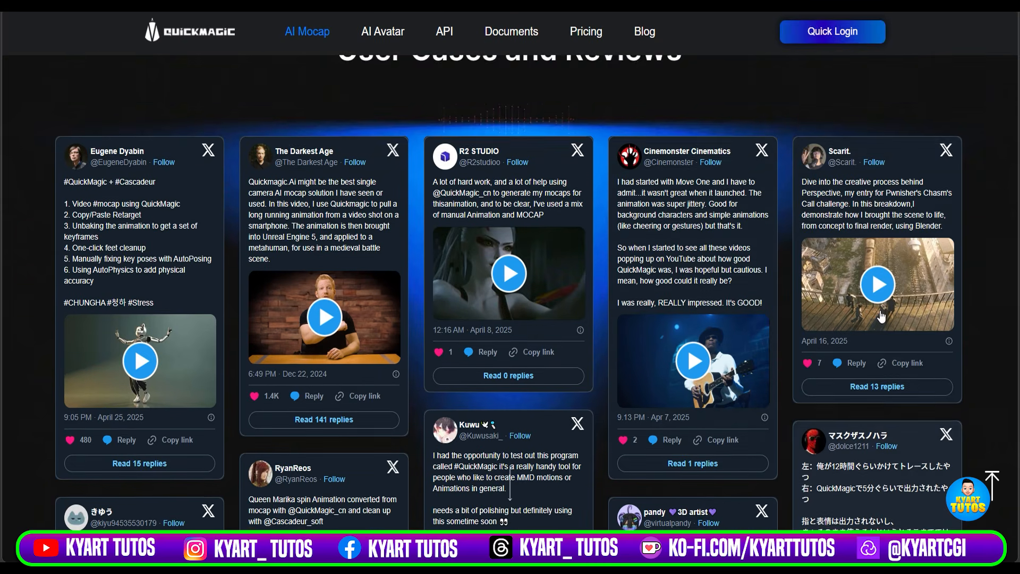
scroll(882, 311, down, 1)
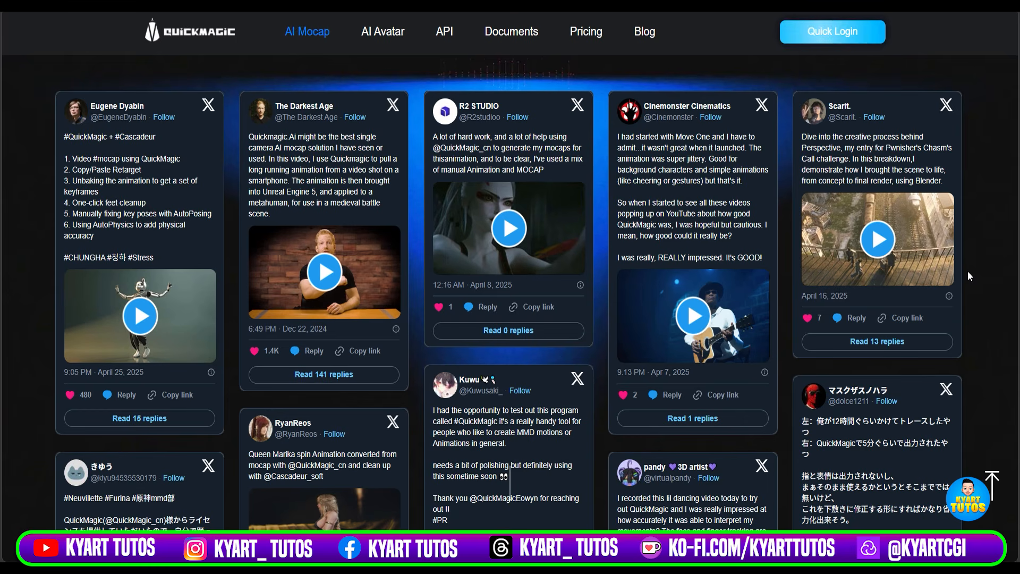
scroll(967, 271, down, 2)
scroll(967, 271, down, 8)
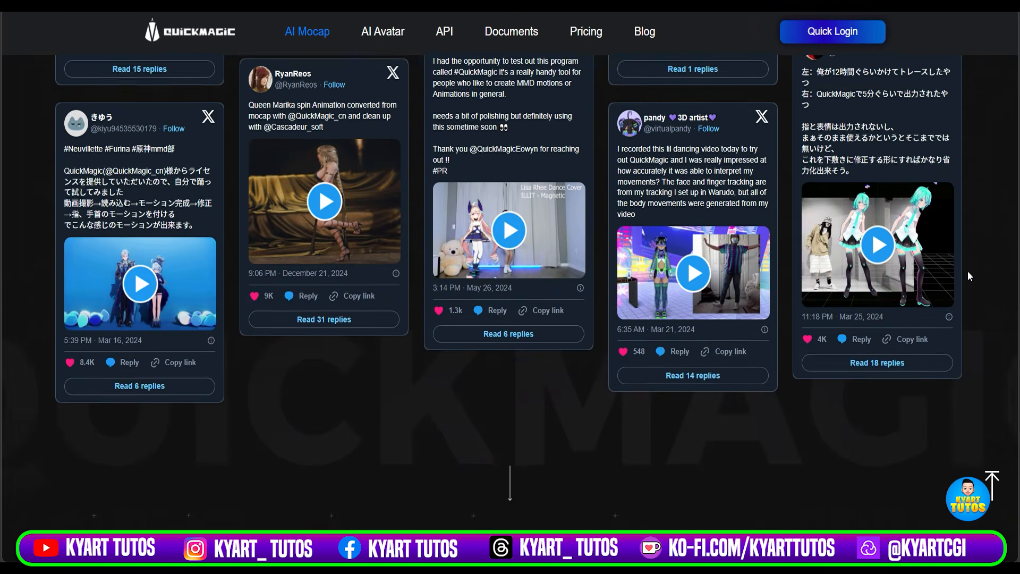
scroll(968, 270, down, 7)
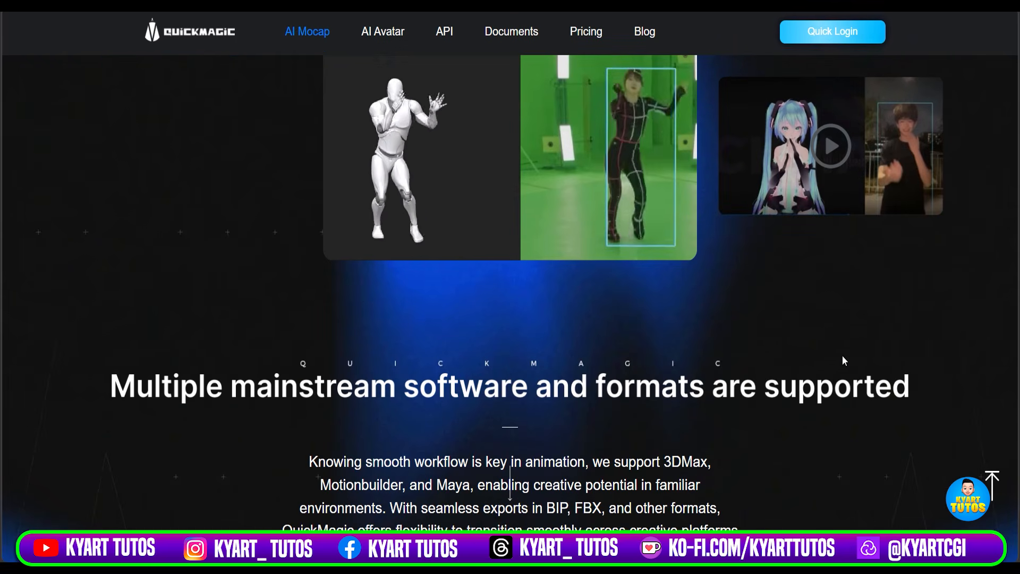
Examine which export formats and 3D programs the AI mocap service supports.
scroll(835, 364, down, 1)
scroll(830, 378, down, 6)
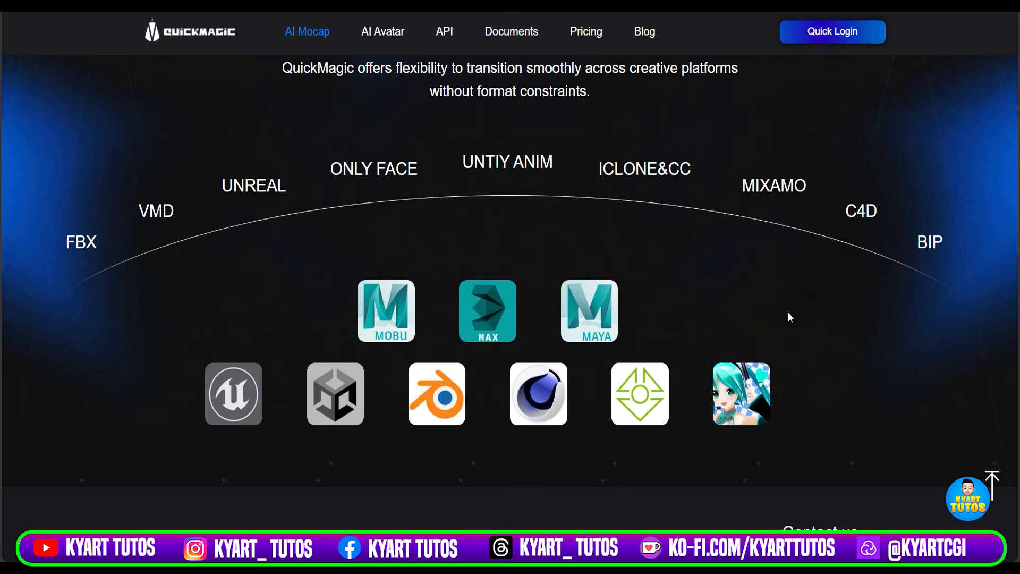
scroll(788, 317, up, 20)
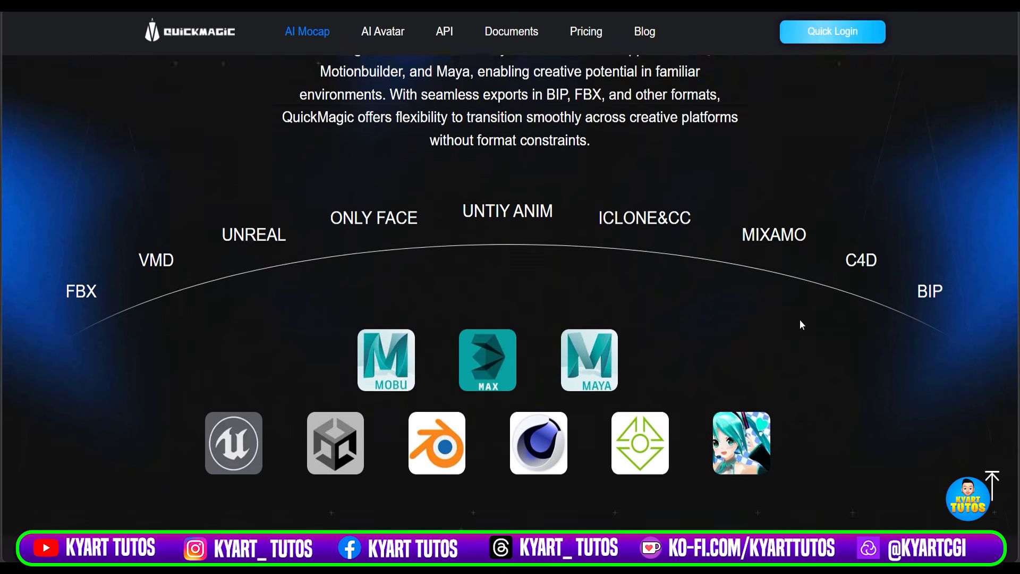
scroll(745, 345, up, 5)
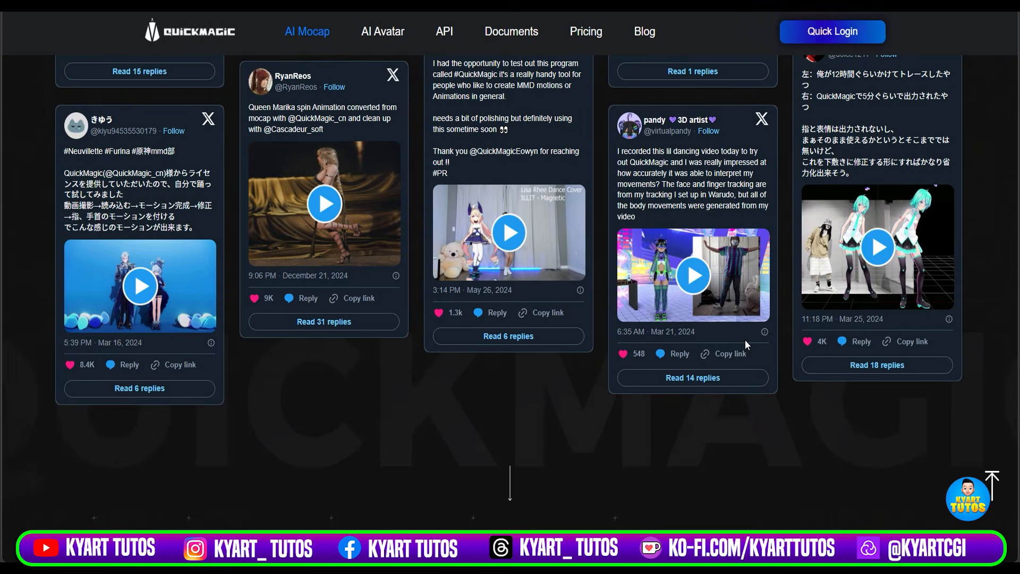
View the Function Introduction examples, advancing from Single/Multi-User Capture to Full/Half-Body Capture and the example after it.
scroll(745, 344, down, 8)
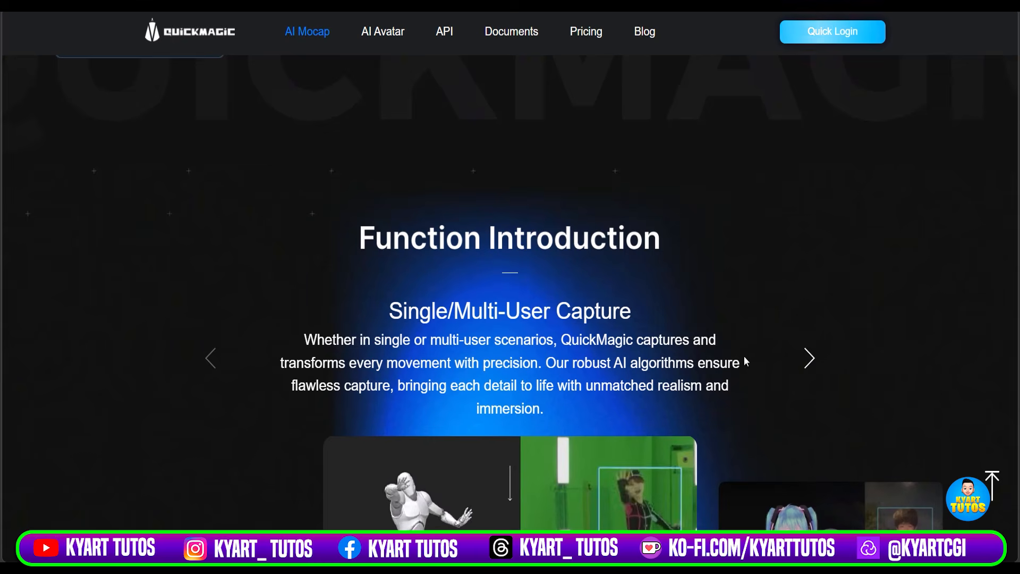
scroll(743, 356, down, 3)
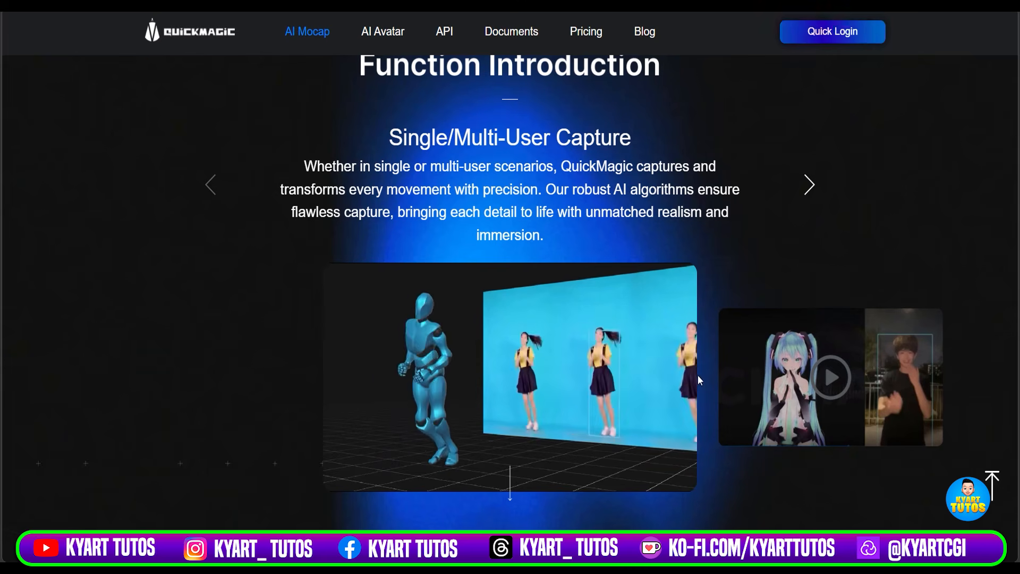
scroll(697, 375, down, 1)
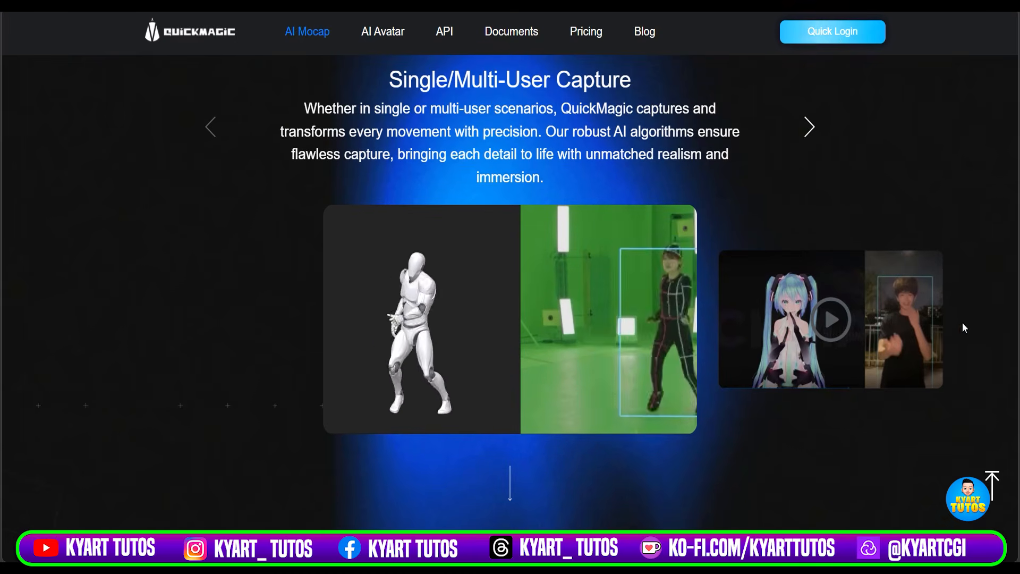
click(917, 317)
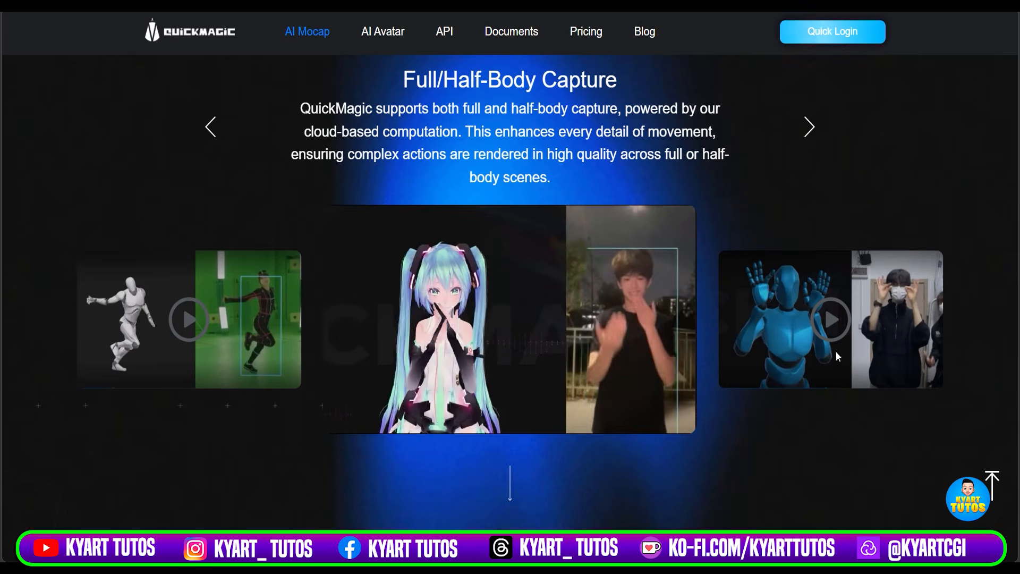
click(844, 364)
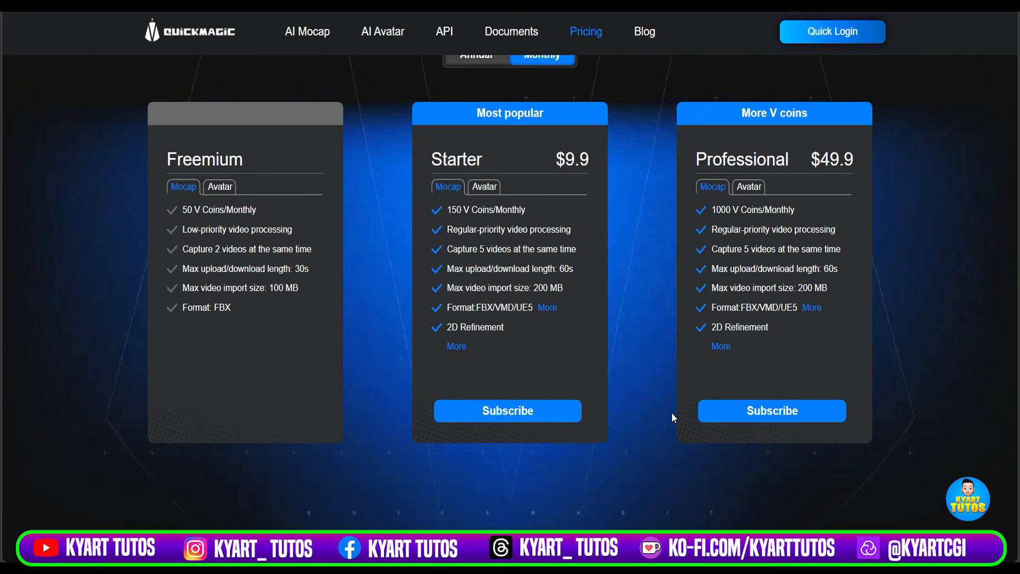
Compare the monthly Freemium, Starter and Professional plans and review the V Coins plan on the pricing page.
scroll(653, 367, up, 1)
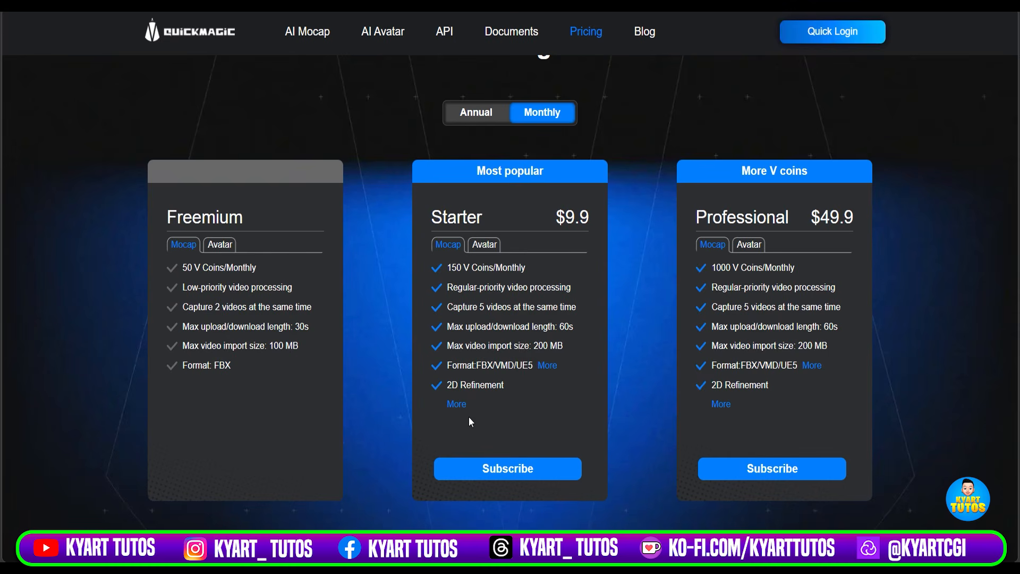
click(458, 408)
scroll(550, 346, up, 16)
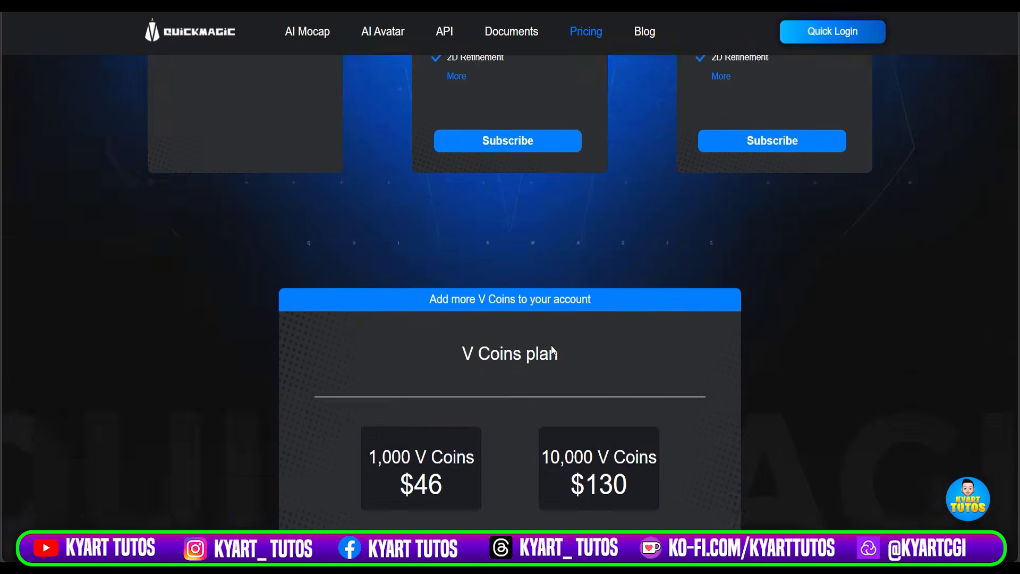
scroll(551, 350, up, 1)
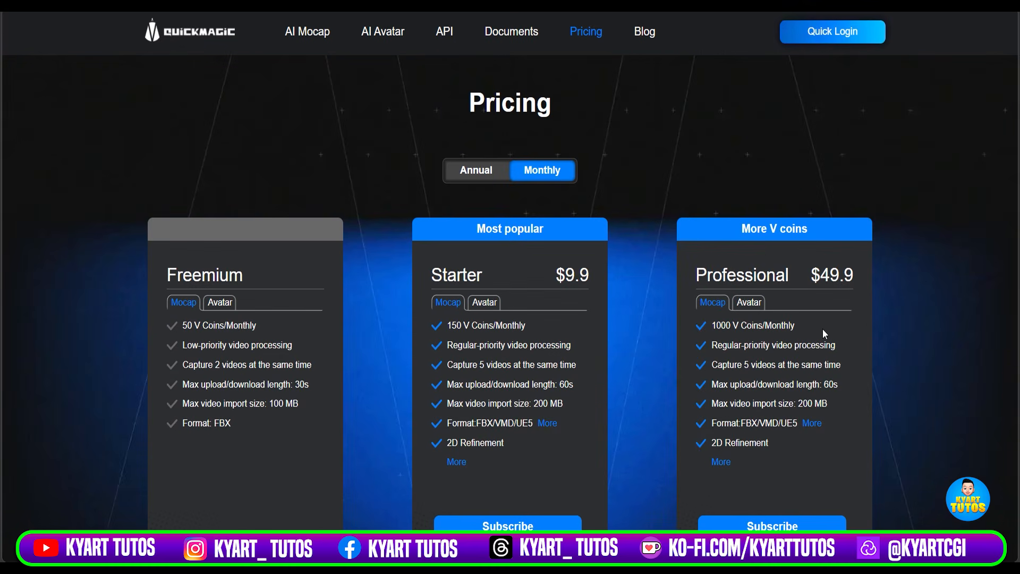
scroll(644, 346, down, 3)
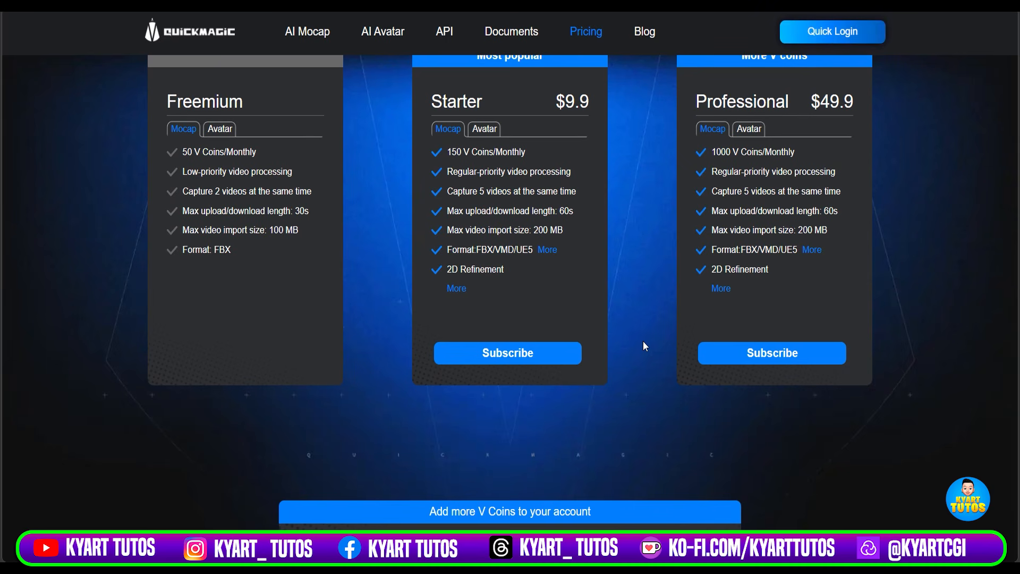
scroll(642, 339, up, 1)
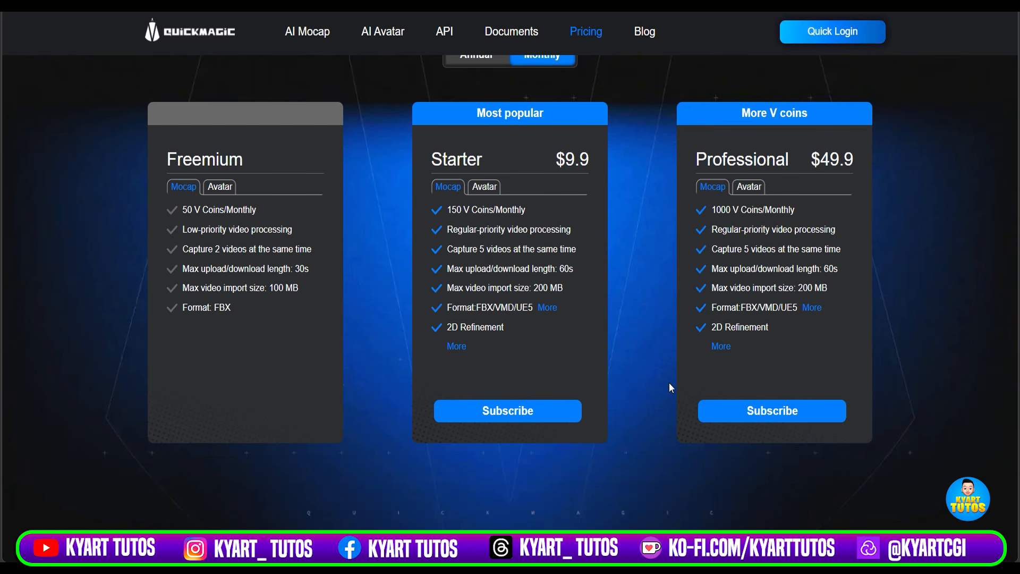
scroll(647, 405, down, 6)
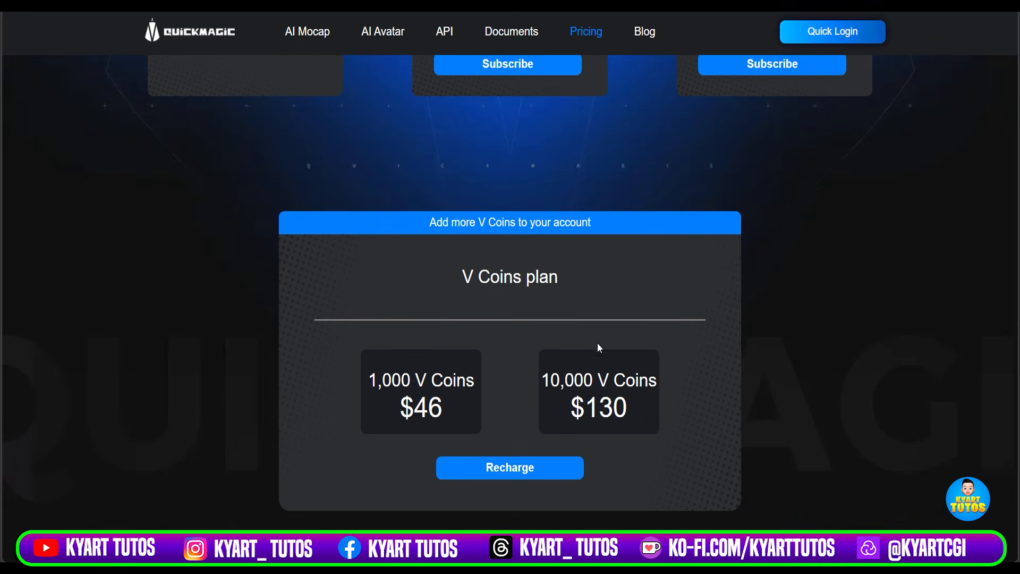
Review the V Coins recharge options again alongside the monthly Freemium, Starter and Professional plans.
scroll(600, 342, up, 8)
scroll(608, 353, down, 2)
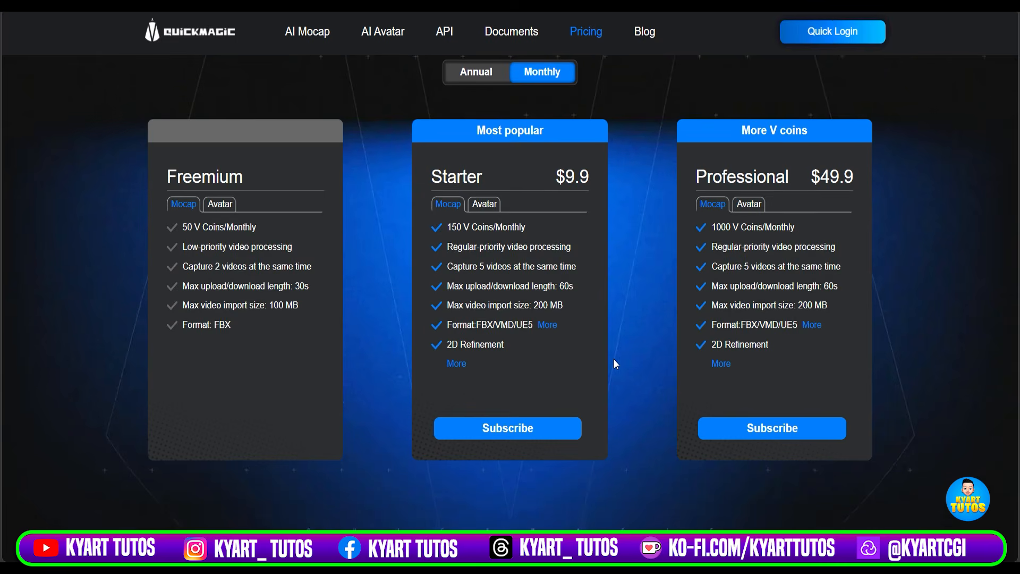
scroll(615, 363, up, 1)
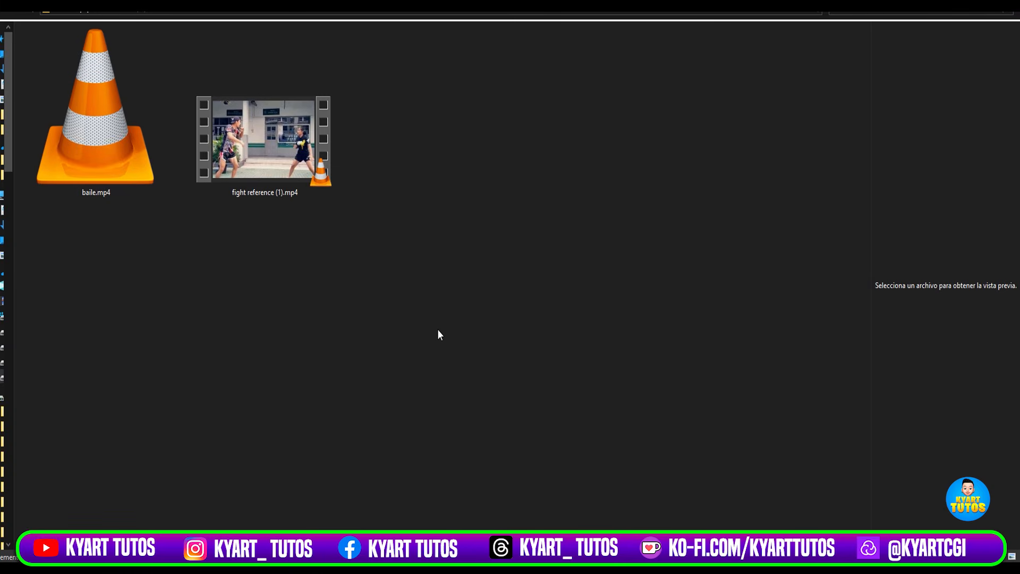
Switch to the file explorer and play the reference videos baile.mp4 and fight reference (1).mp4.
double_click(134, 156)
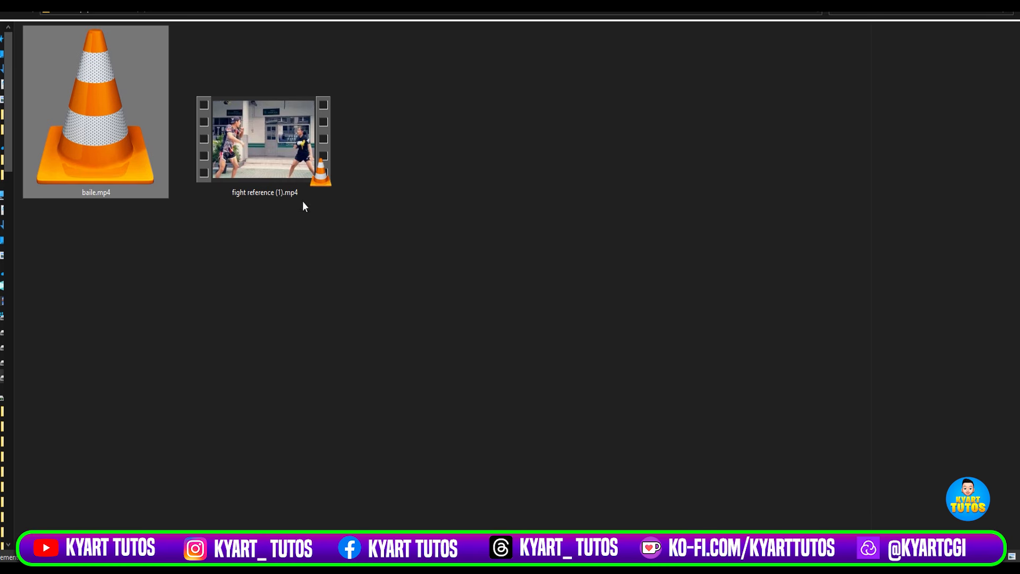
double_click(264, 168)
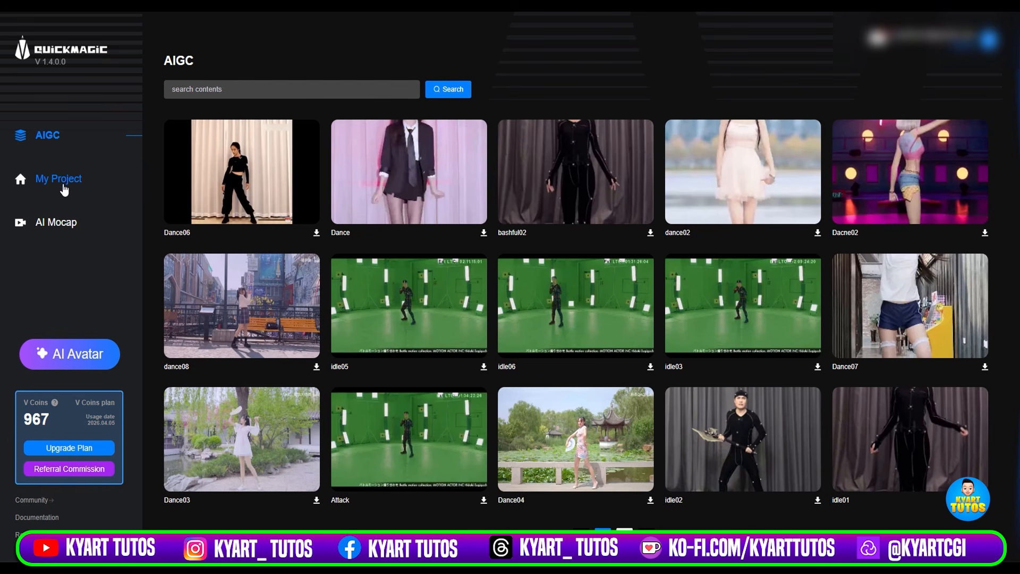
Open QuickMagic's AI Mocap workspace and import baile.mp4 from the referencias folder as the source video.
click(60, 224)
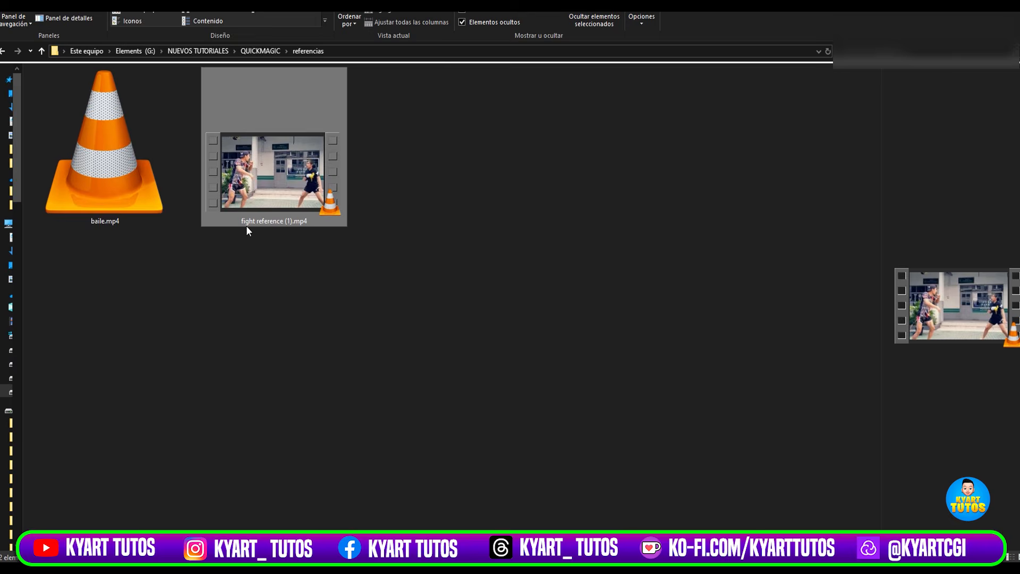
click(117, 198)
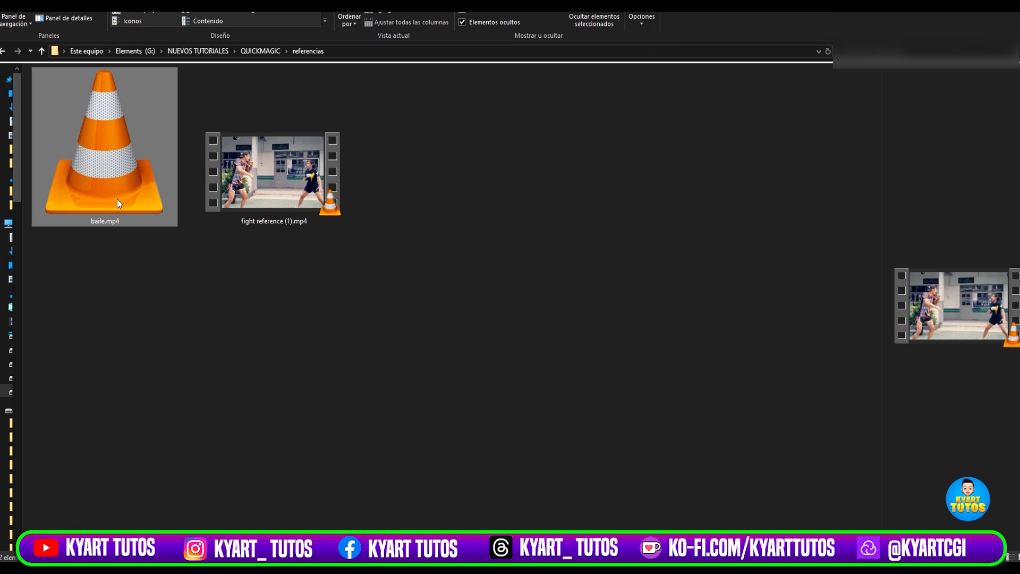
drag(102, 155, 452, 357)
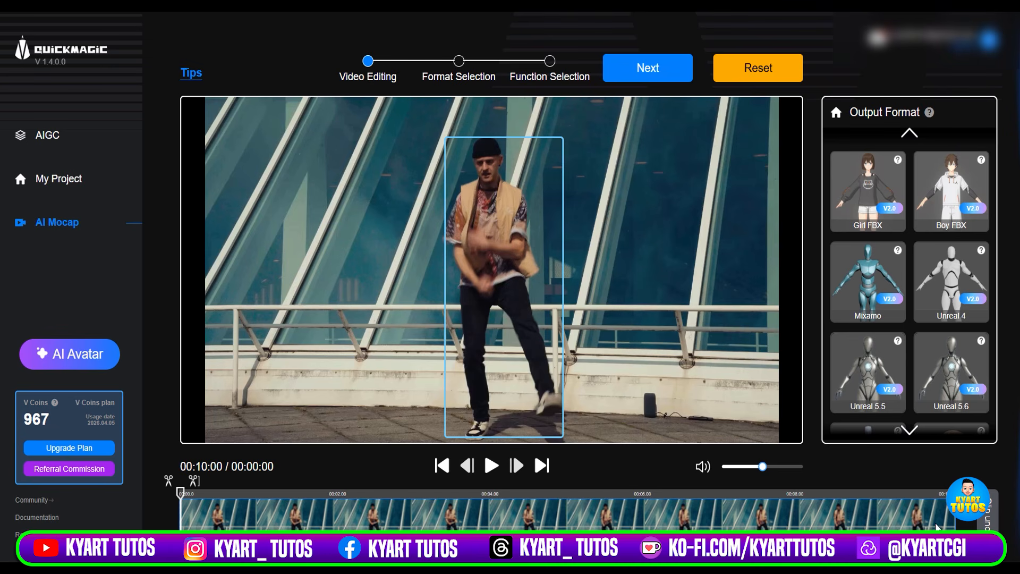
Try trimming the end of the dance video at 00:03:15, and restore the full clip with the playhead at the start.
mouse_move(180, 494)
mouse_down()
mouse_move(943, 497)
mouse_move(179, 511)
mouse_move(426, 516)
mouse_move(176, 511)
mouse_move(221, 485)
mouse_move(355, 485)
mouse_up()
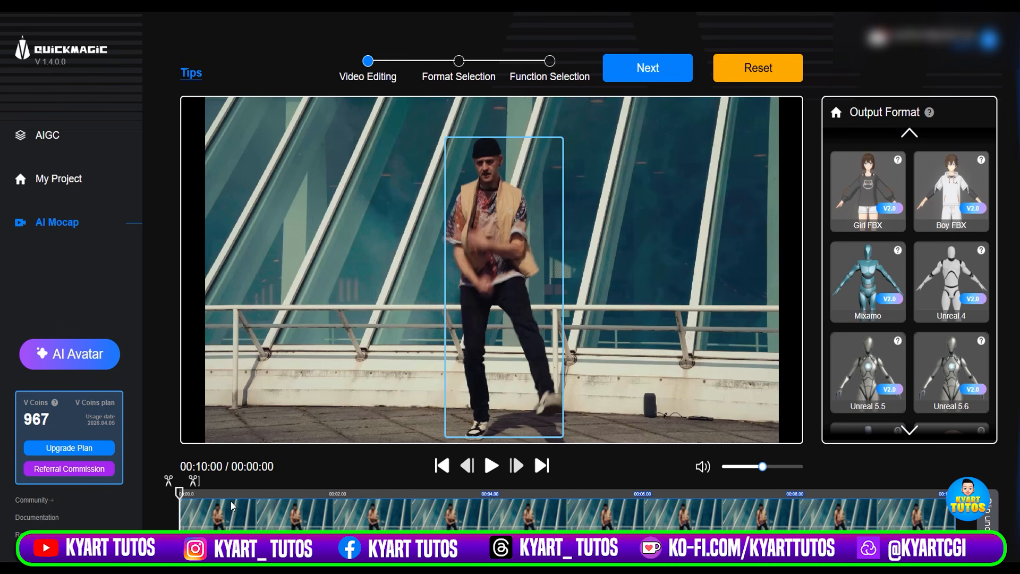
drag(179, 494, 452, 505)
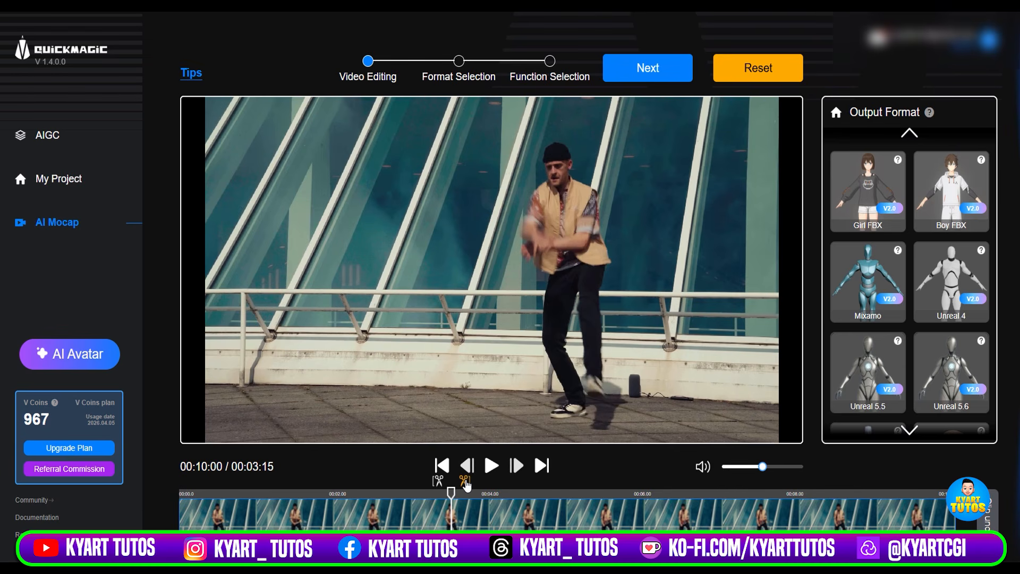
click(466, 482)
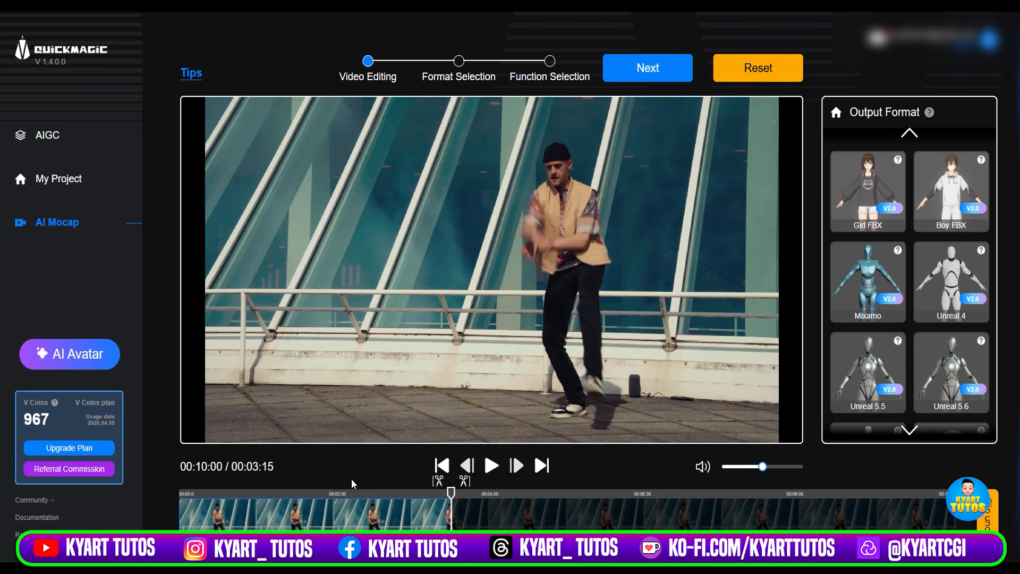
drag(456, 490, 412, 526)
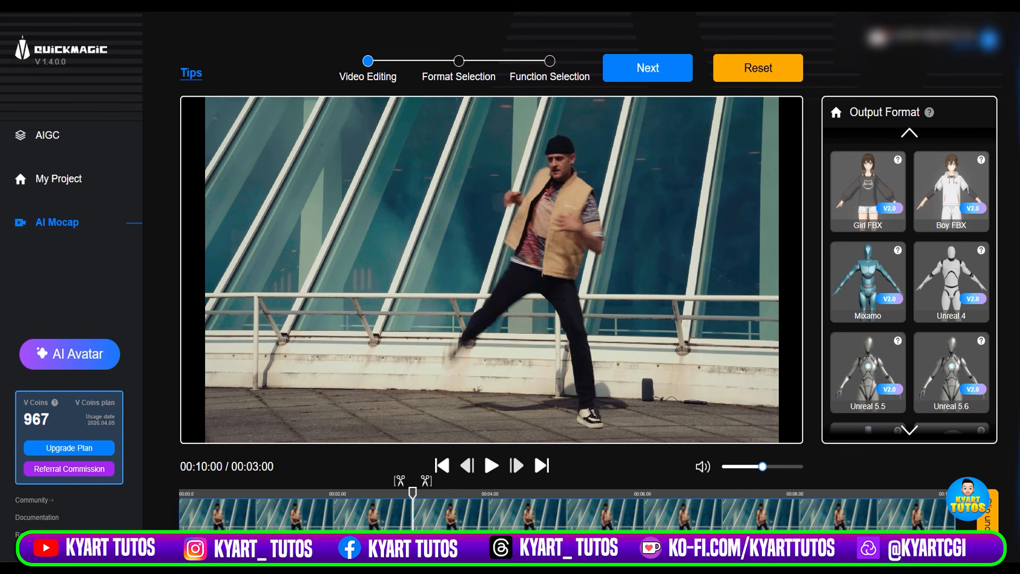
drag(410, 518, 175, 523)
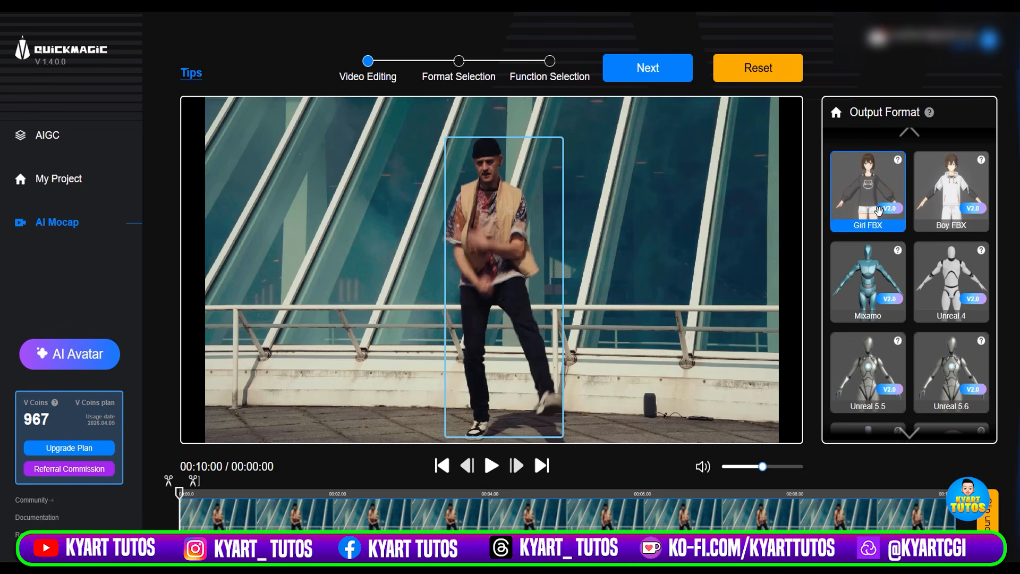
Examine all available output formats for the captured motion, from Girl FBX through Warudo - Anim.
click(972, 199)
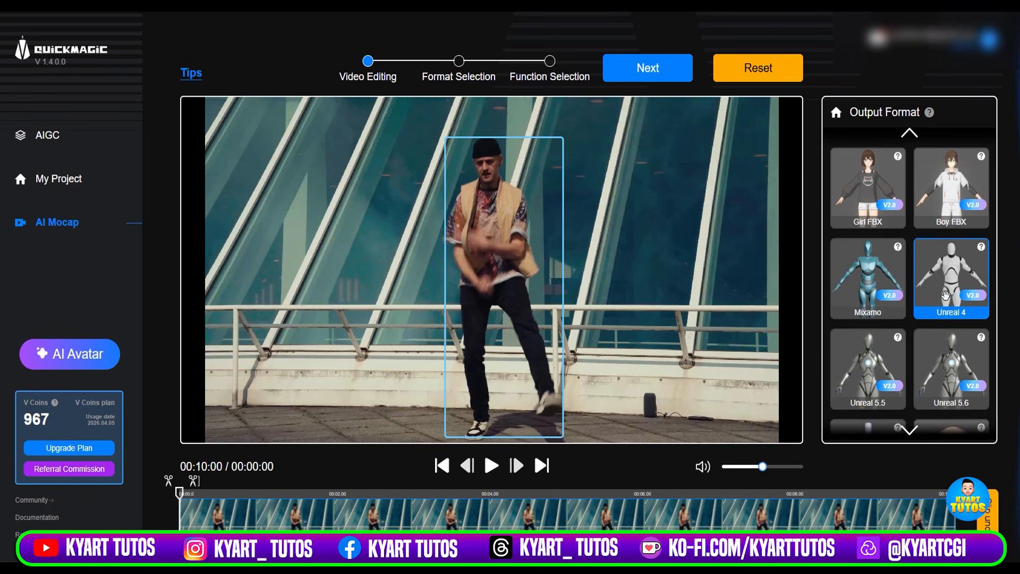
scroll(943, 293, down, 1)
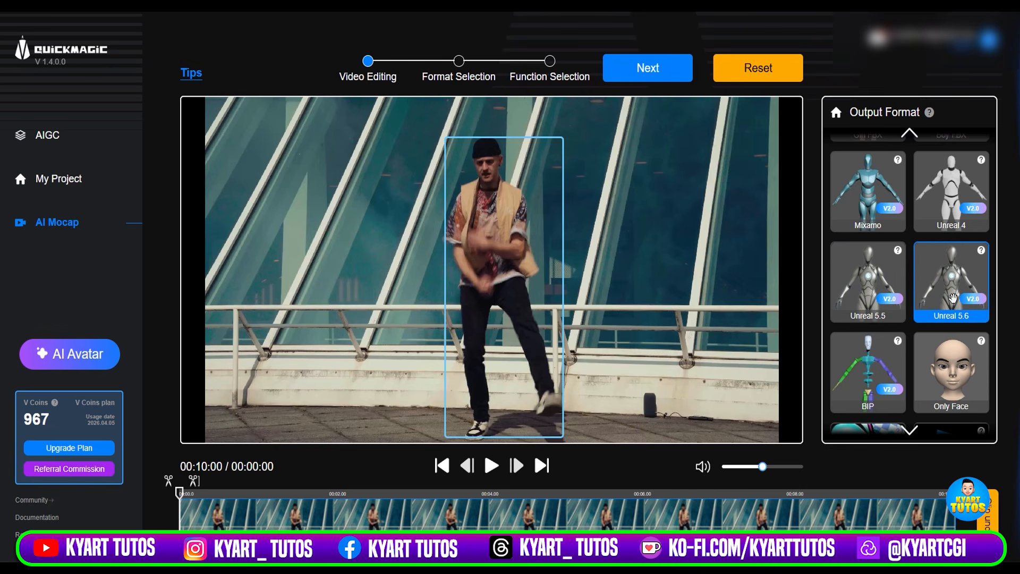
scroll(953, 297, down, 1)
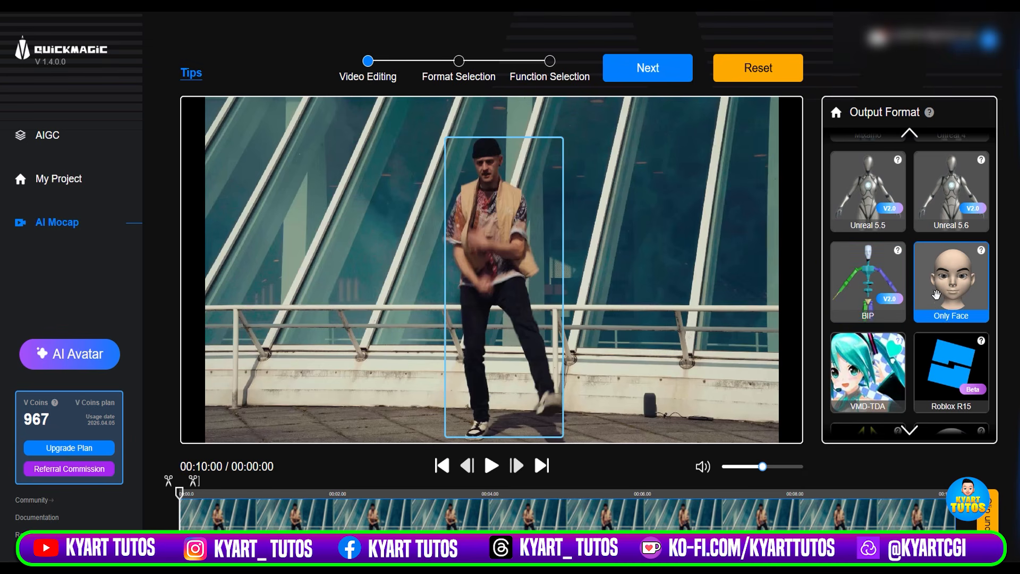
scroll(876, 365, down, 1)
scroll(878, 365, down, 3)
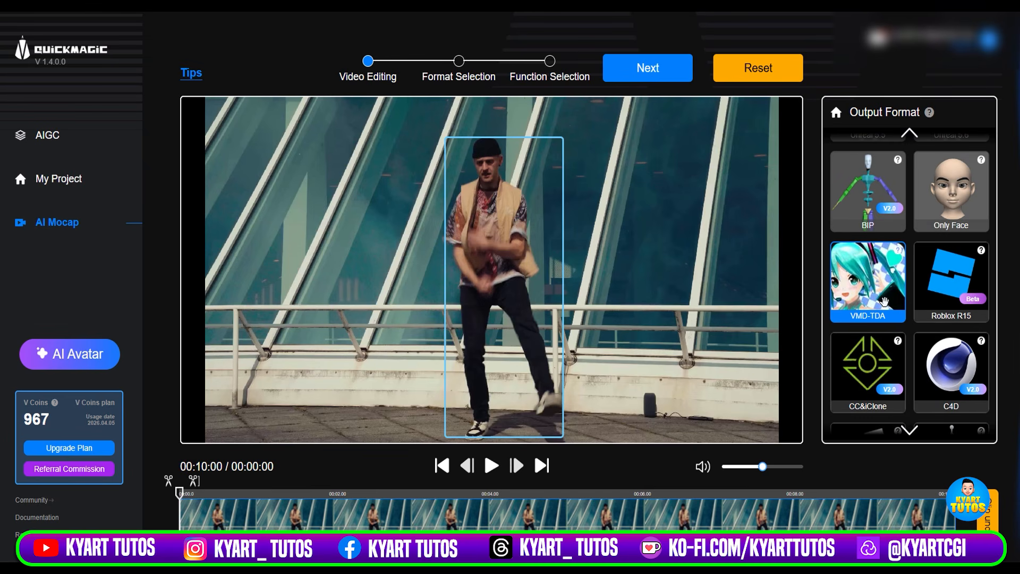
scroll(884, 301, down, 3)
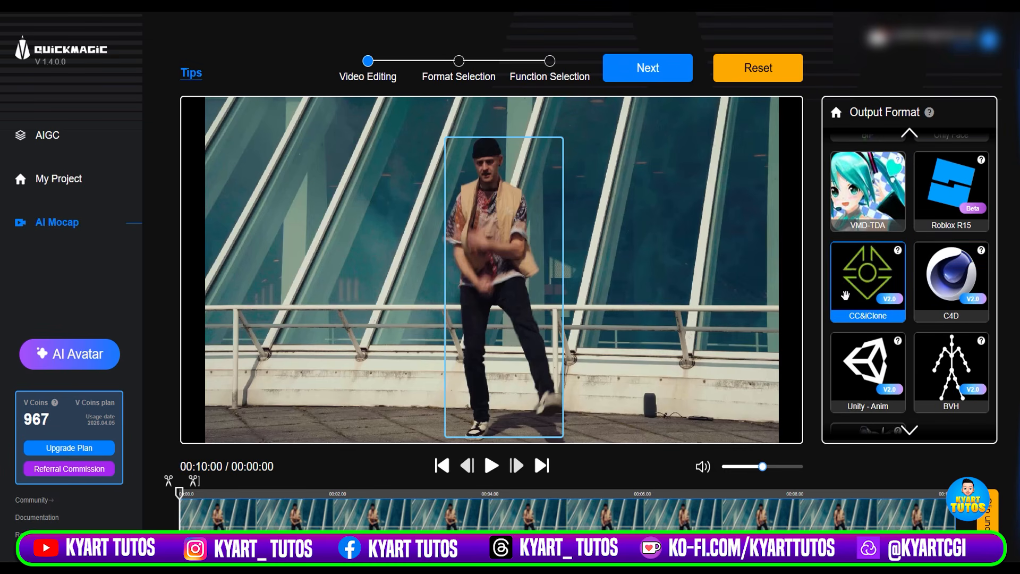
scroll(863, 296, down, 2)
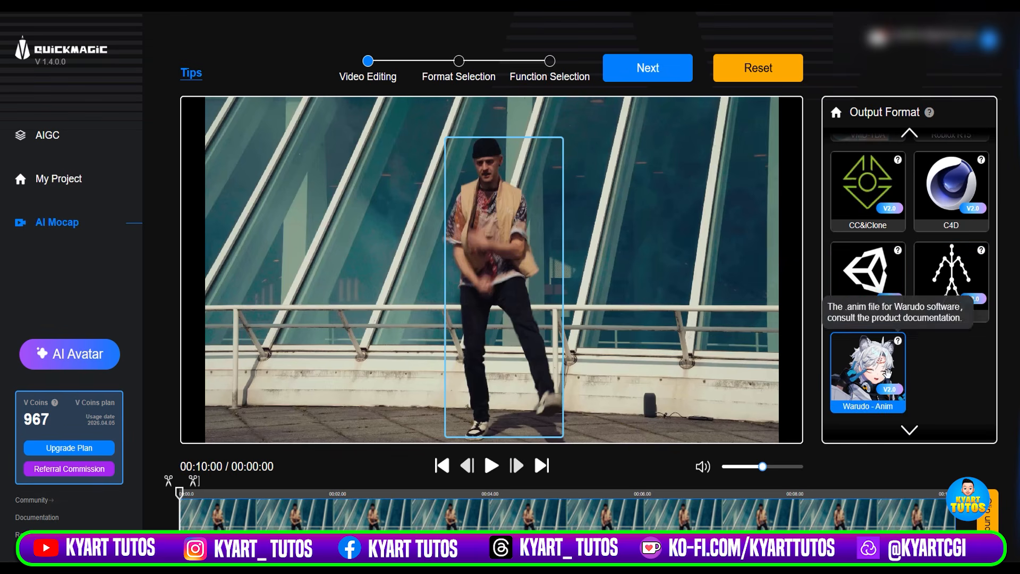
mouse_move(903, 348)
scroll(902, 351, up, 3)
scroll(896, 380, up, 5)
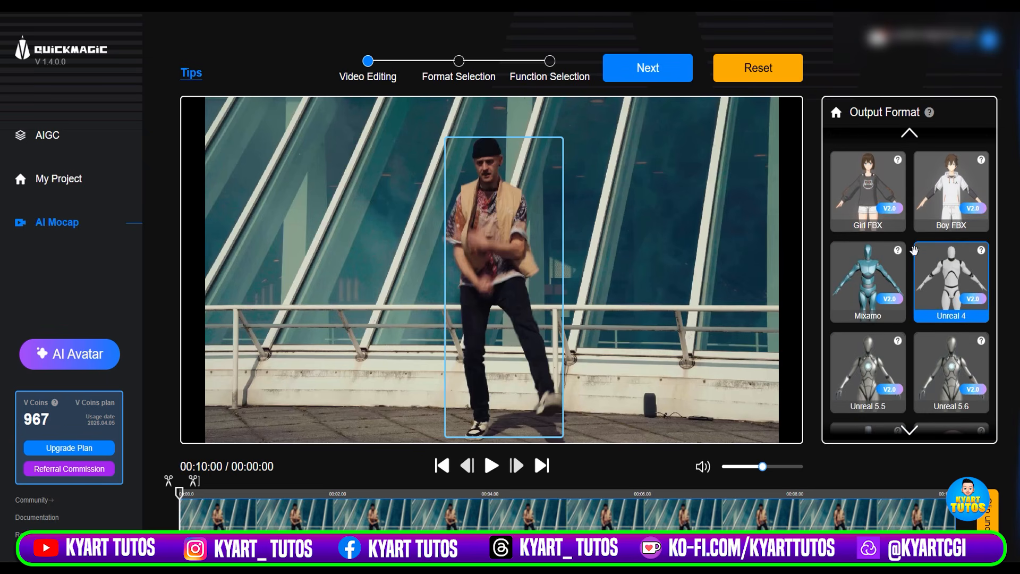
Look again at the Unreal 5.5, BIP and Only Face output formats, and return to the start of the format list.
click(928, 338)
scroll(919, 335, down, 1)
click(868, 298)
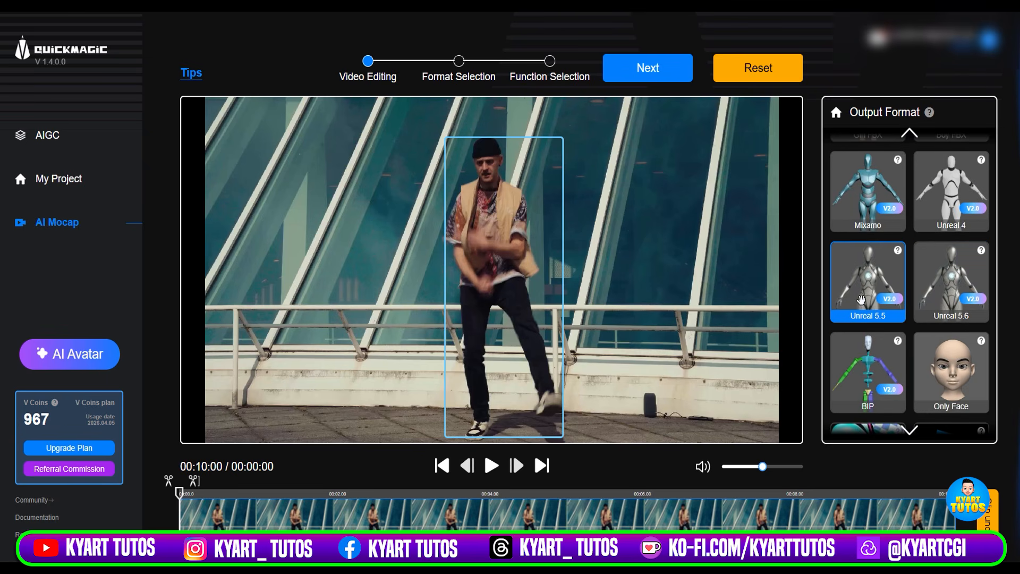
scroll(872, 287, down, 1)
click(882, 269)
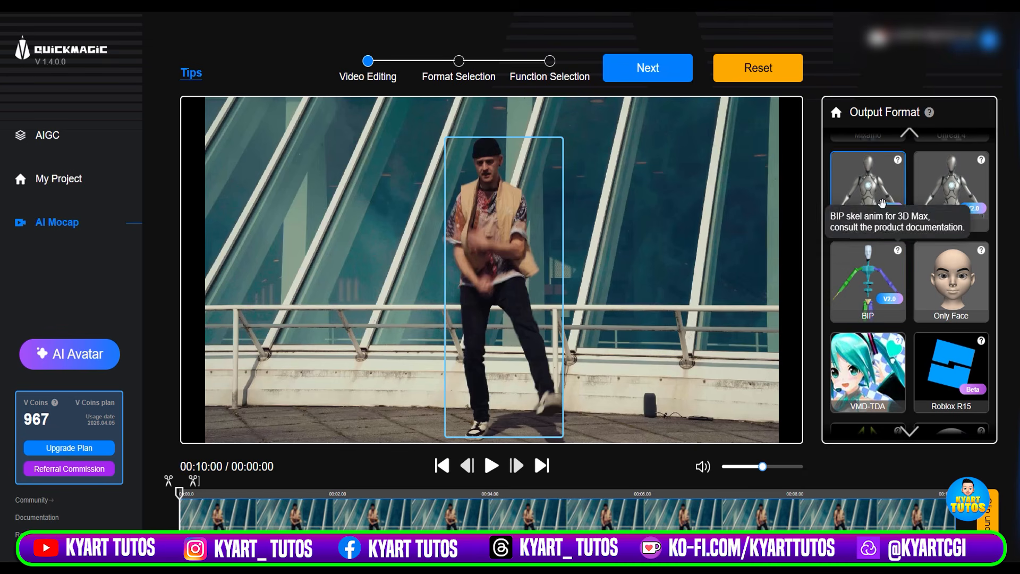
click(932, 296)
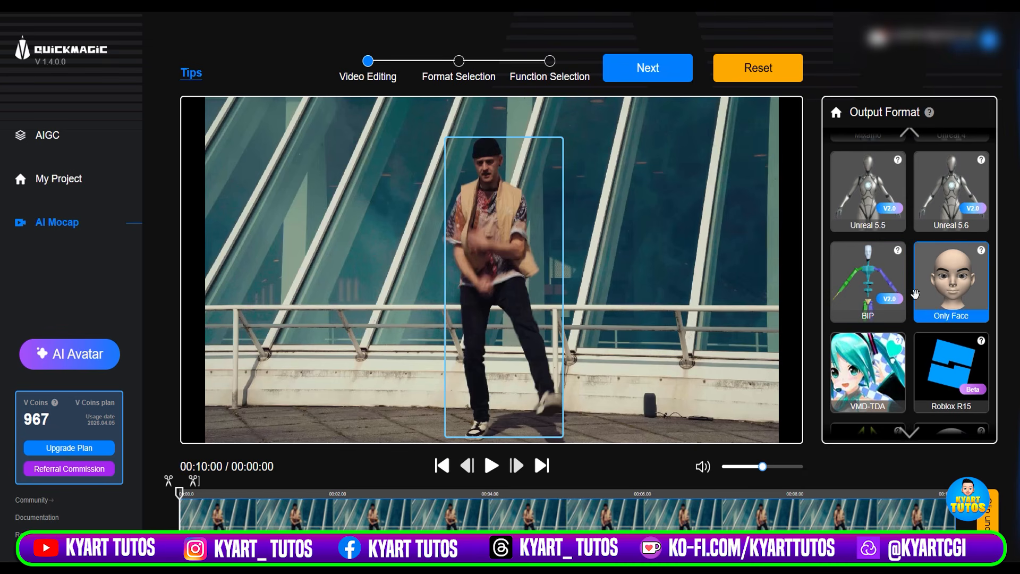
scroll(942, 326, up, 2)
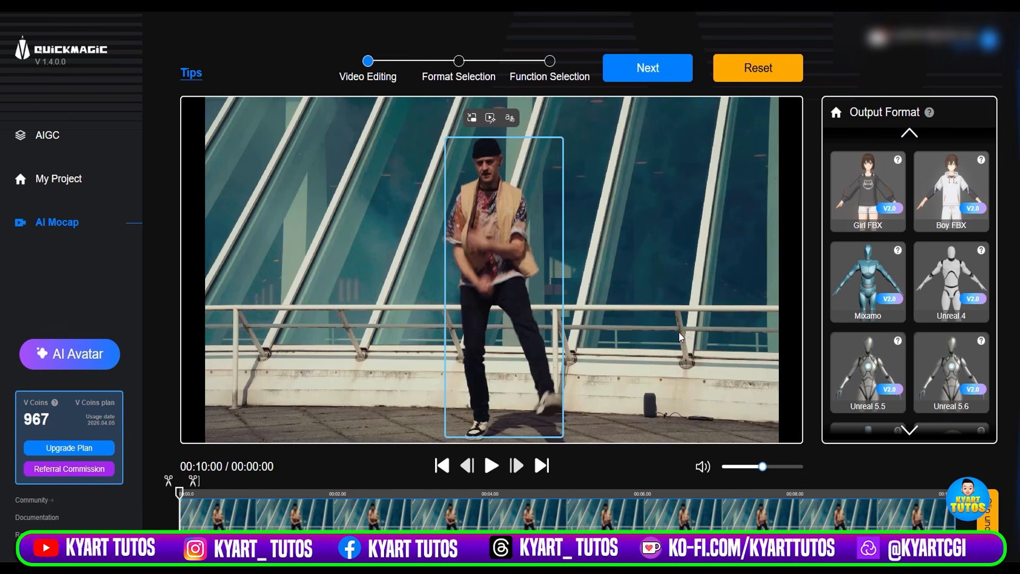
Assign the Mixamo output format to the detected dancer and select Animation Base Model V2.0 in the Motion Generating settings.
click(870, 287)
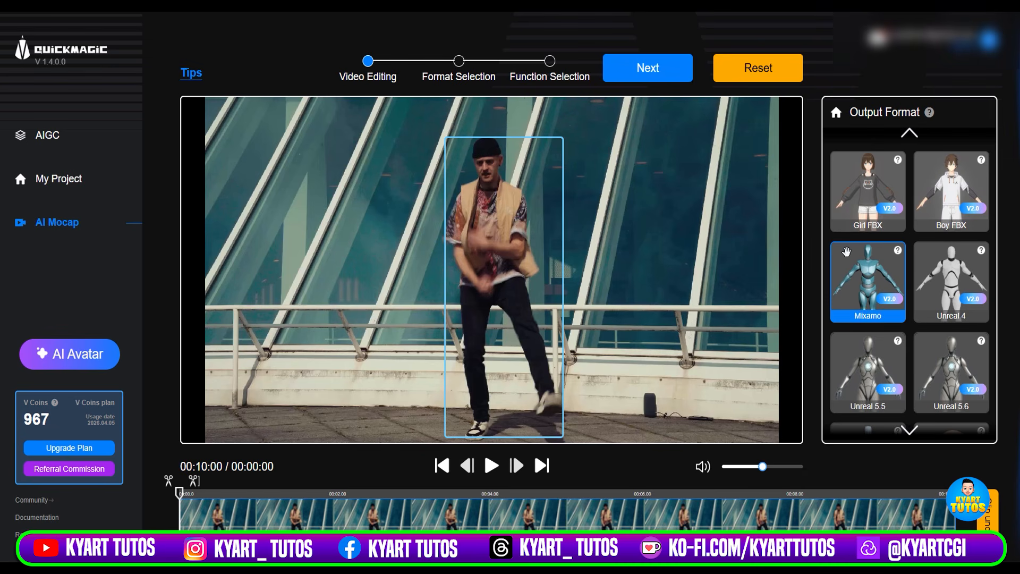
drag(870, 287, 521, 252)
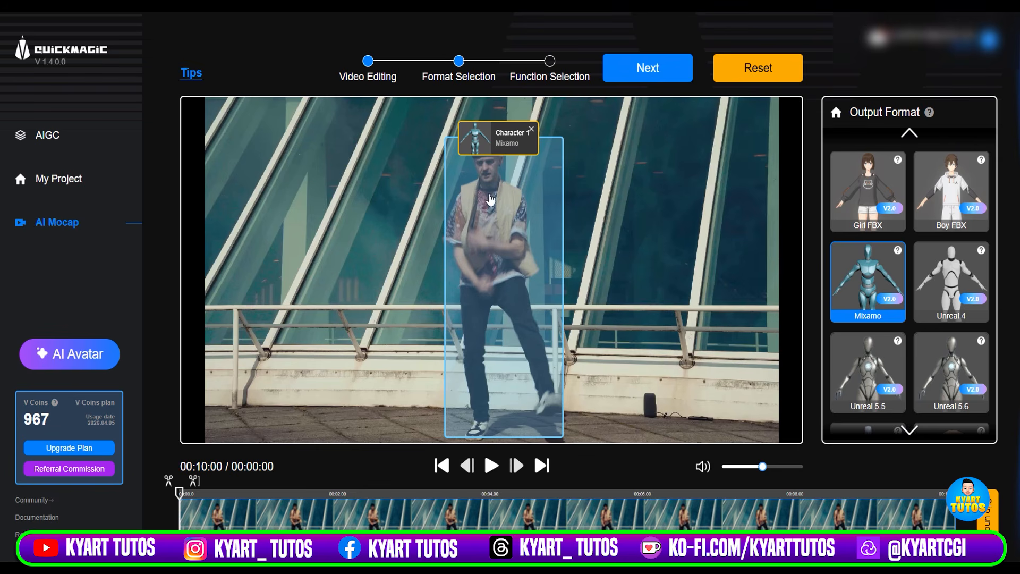
click(666, 73)
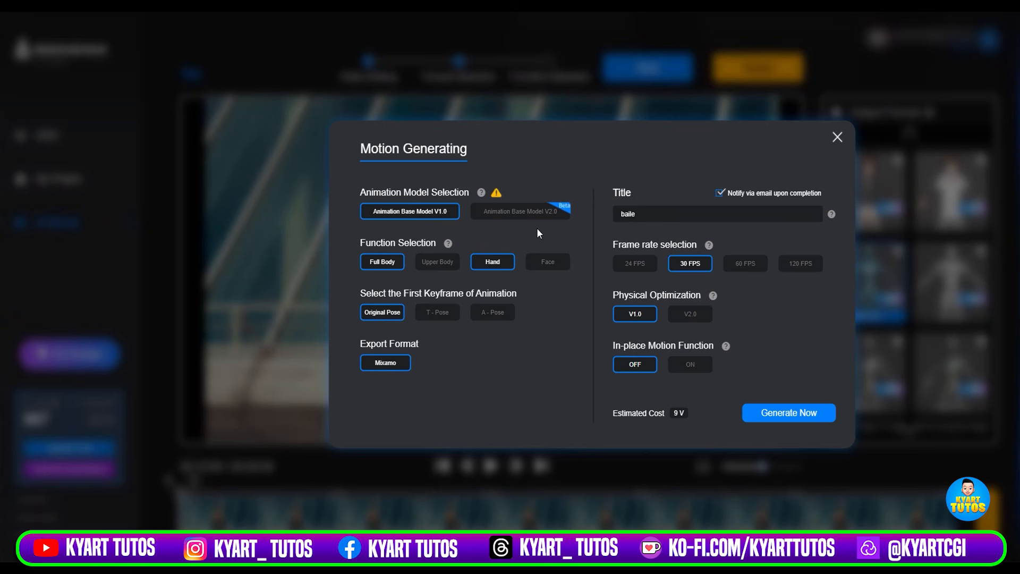
click(550, 217)
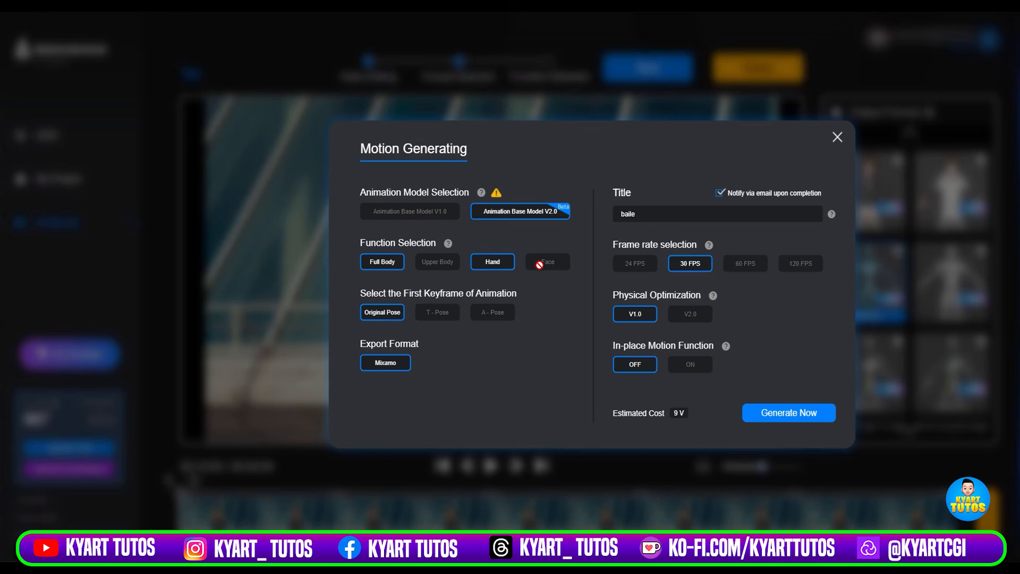
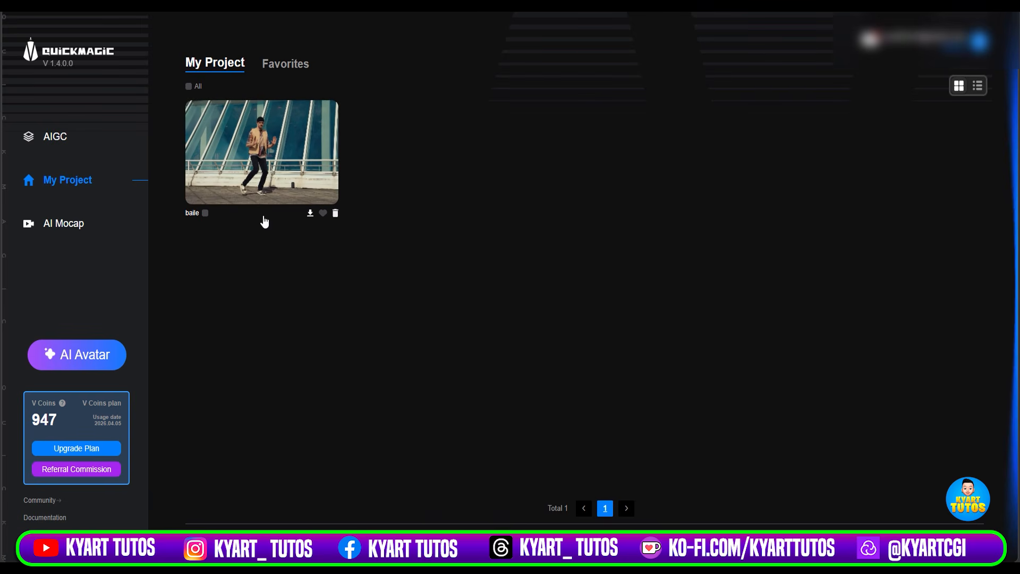
Open the baile project's preview and examine the captured dance animation from different angles.
click(292, 185)
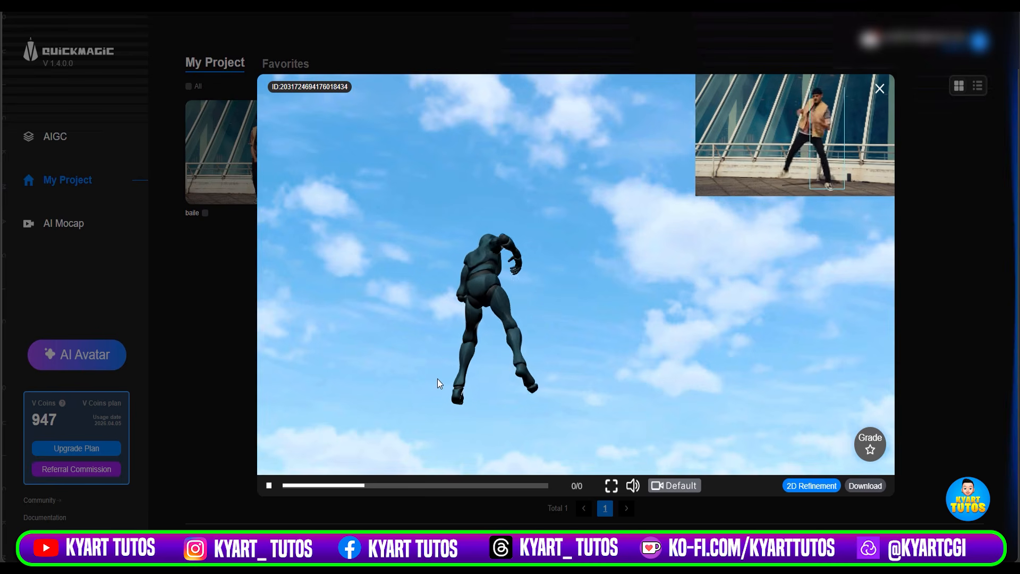
drag(738, 315, 591, 356)
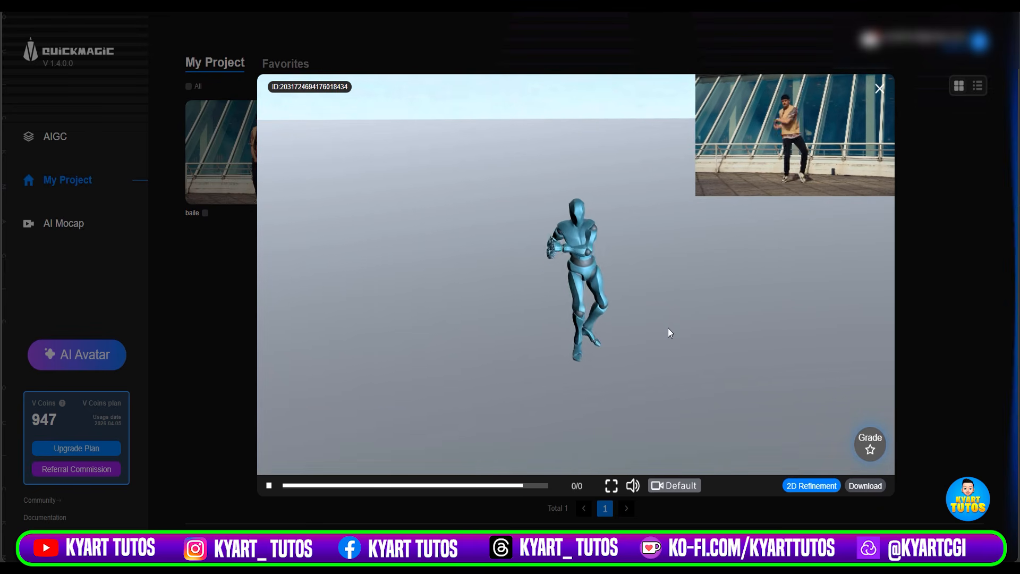
mouse_move(647, 314)
mouse_down()
mouse_move(642, 282)
mouse_move(640, 299)
mouse_up()
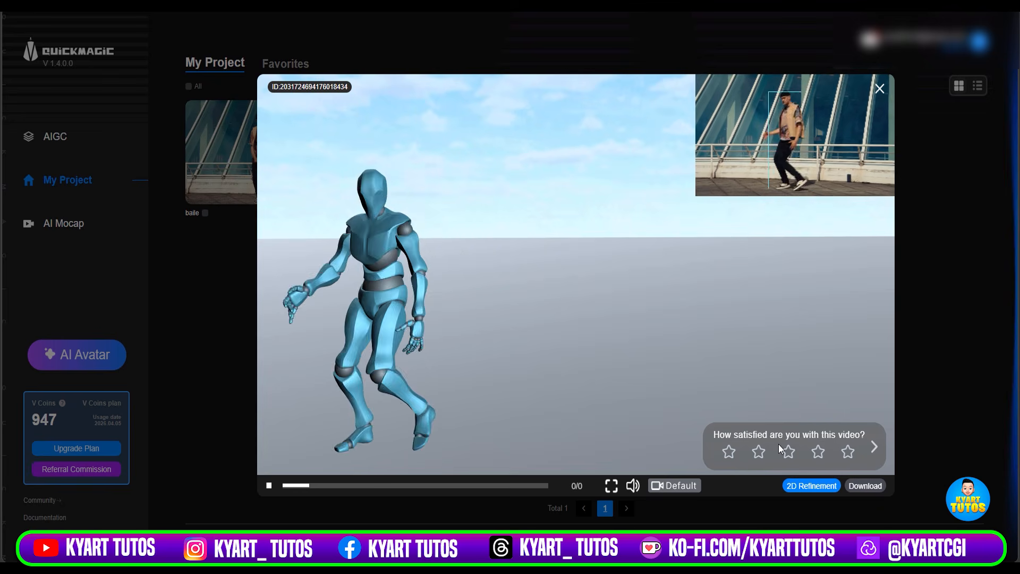
Open the 2D Refinement editor for the baile animation and check the tracked body keypoints across the frames.
click(808, 487)
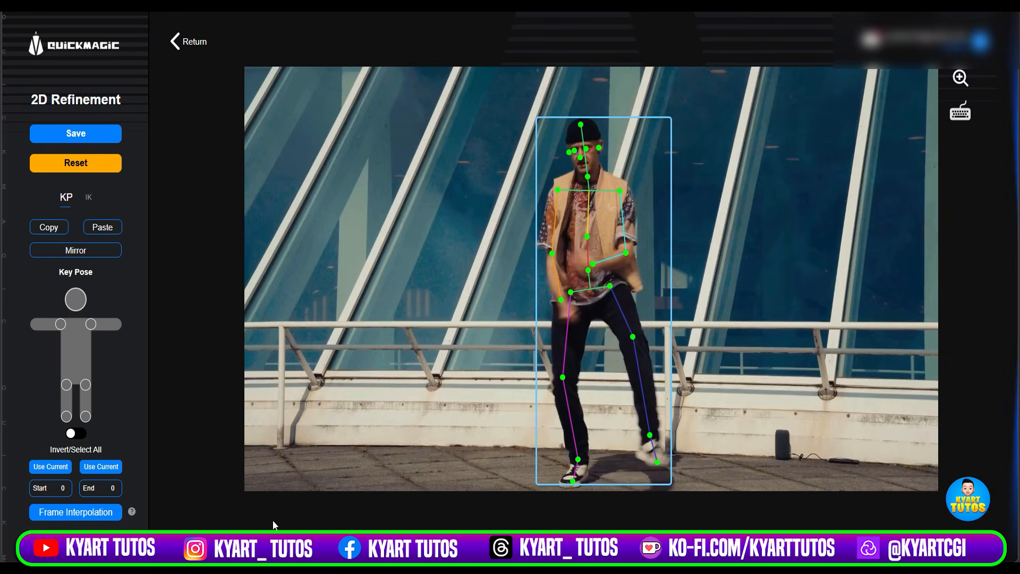
mouse_move(245, 536)
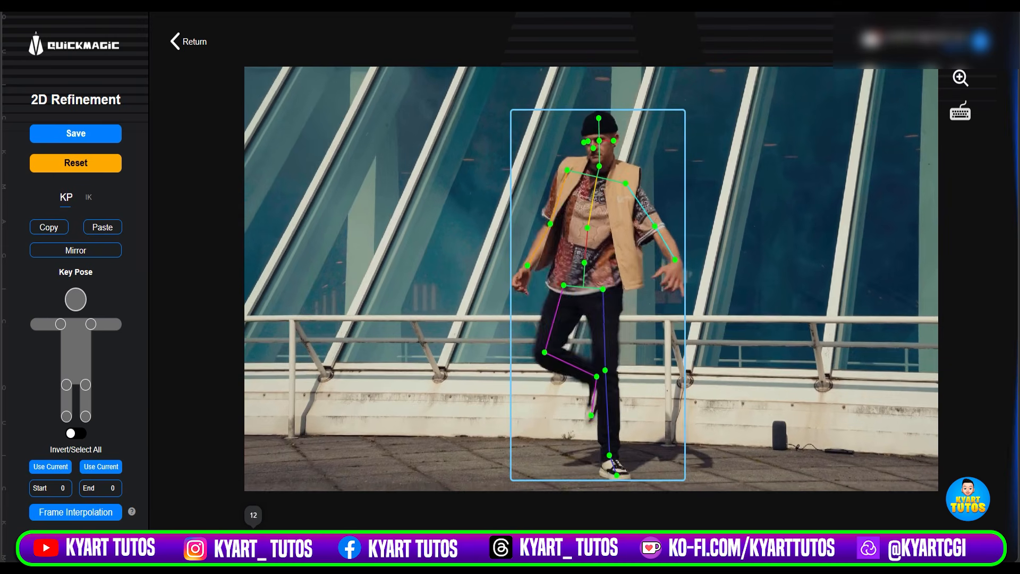
drag(245, 535, 299, 536)
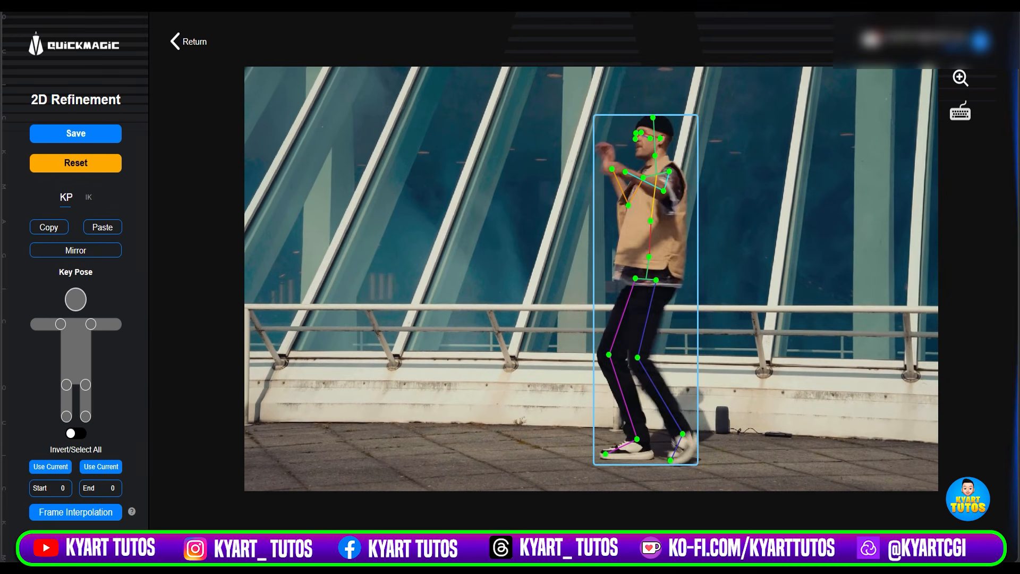
Switch to IK refinement and toggle the toe IK/FK states of both feet on successive frames to match the dancer's ground contact.
click(87, 201)
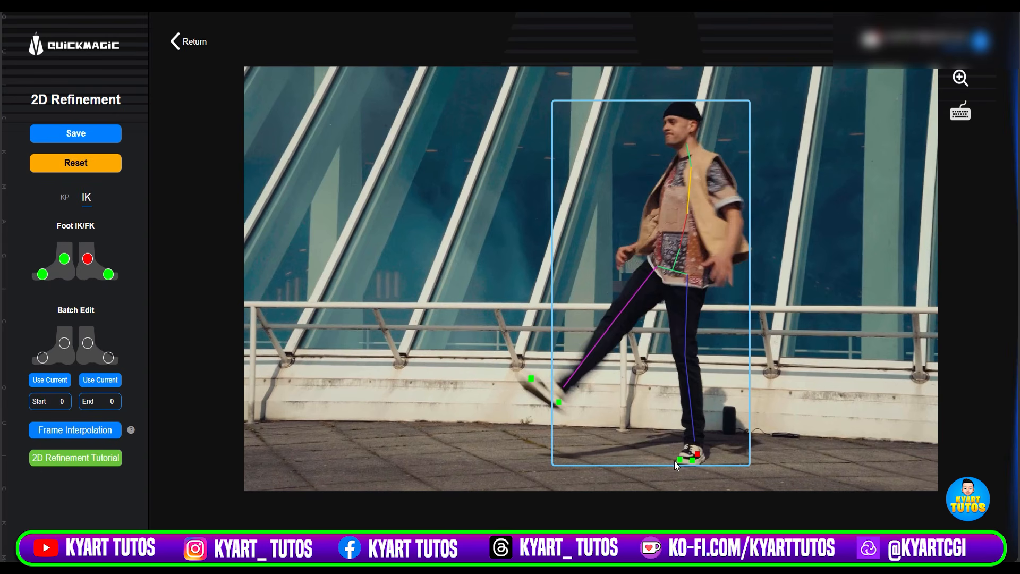
click(109, 275)
key(Right)
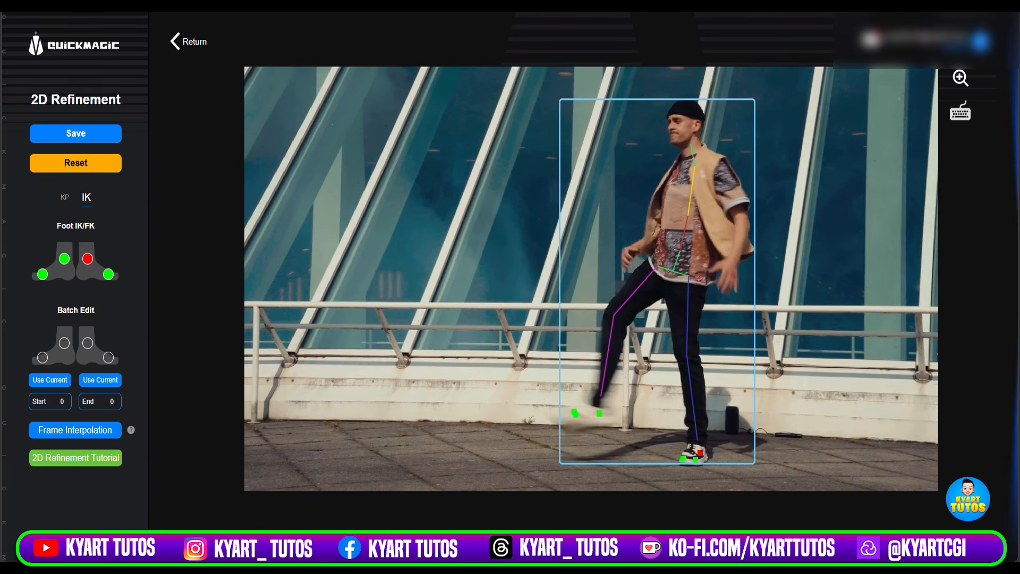
click(109, 275)
key(Right)
key(Right)
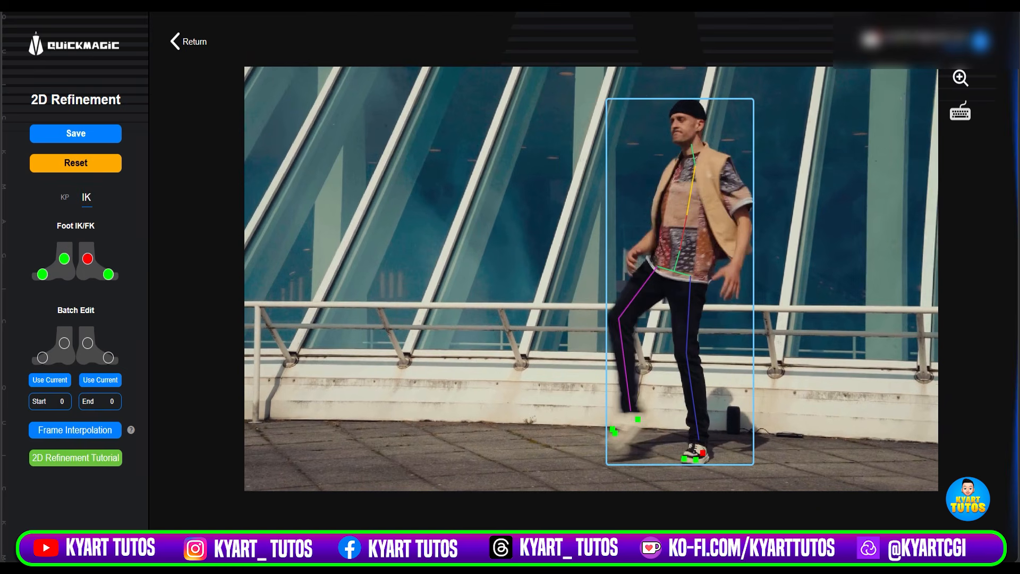
key(Right)
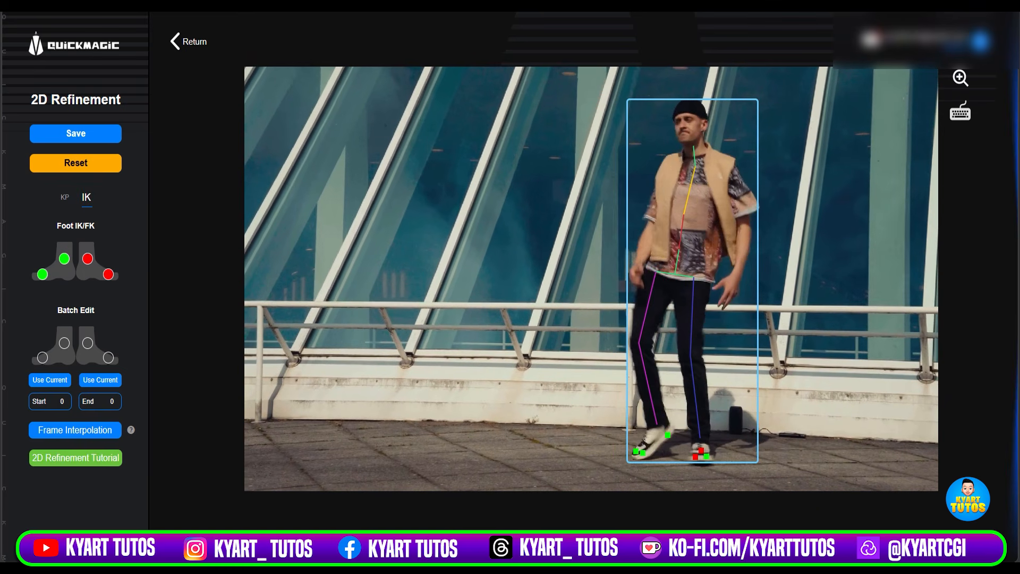
key(Right)
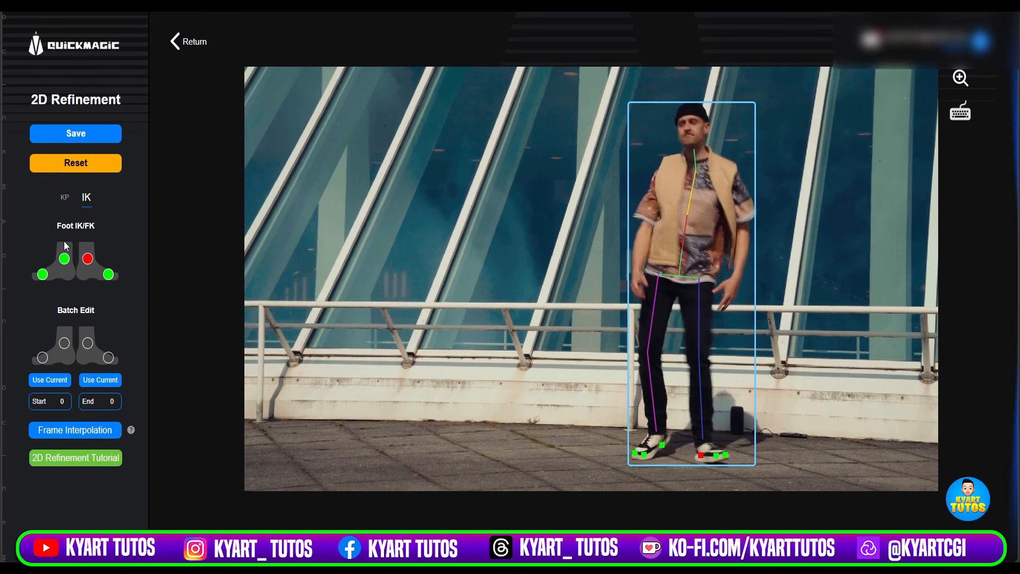
click(43, 274)
Step through the following frames and check the foot IK/FK points against the dancer's ground contacts.
key(Right)
key(Right)
key(Right)
key(Right)
key(Right)
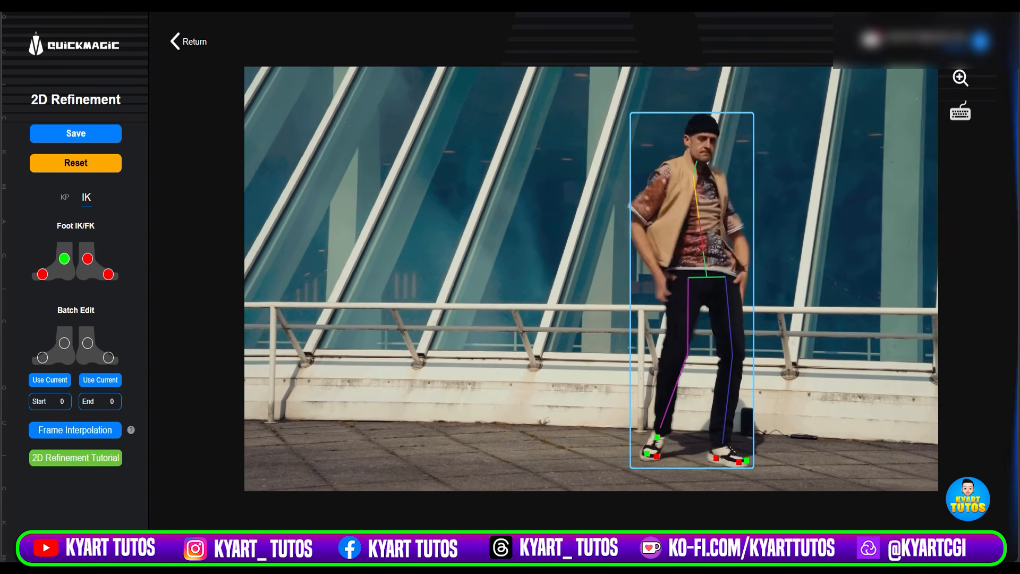
key(Right)
key(Right)
key(Right)
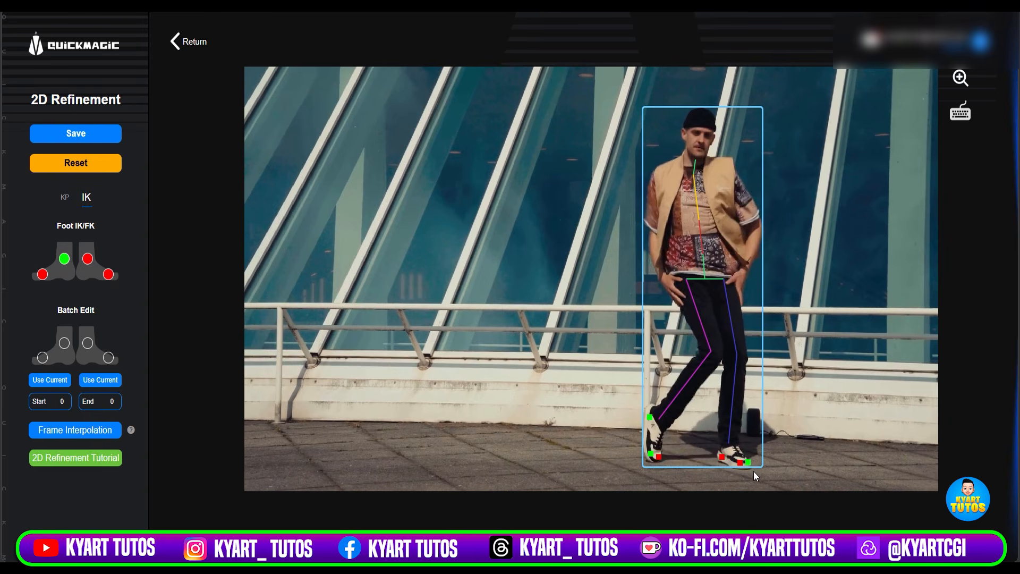
key(Right)
key(Right)
key(Right)
key(Right)
key(Right)
key(Right)
key(Right)
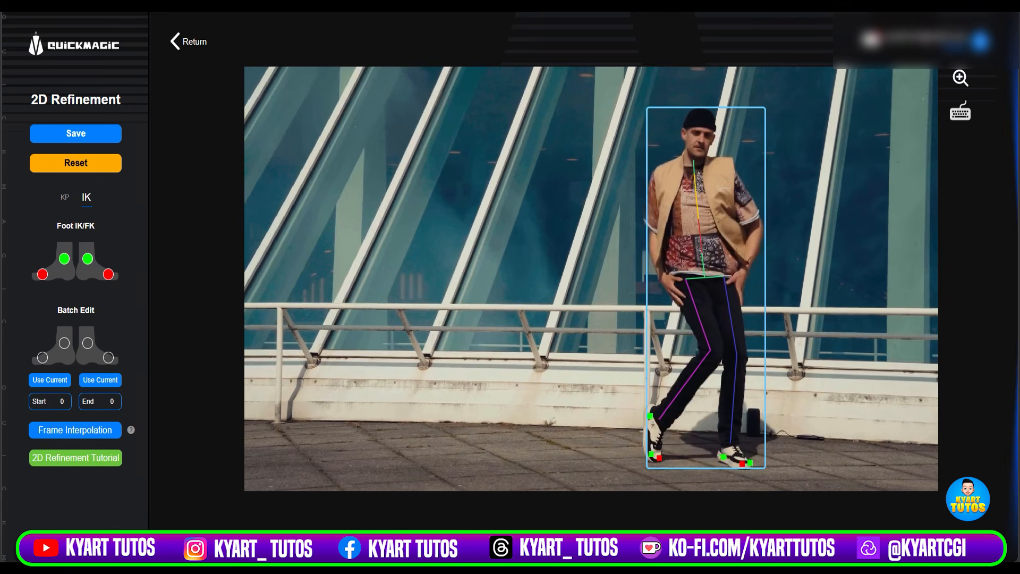
key(Right)
key(Right)
key(Right)
key(Right)
key(Right)
key(Right)
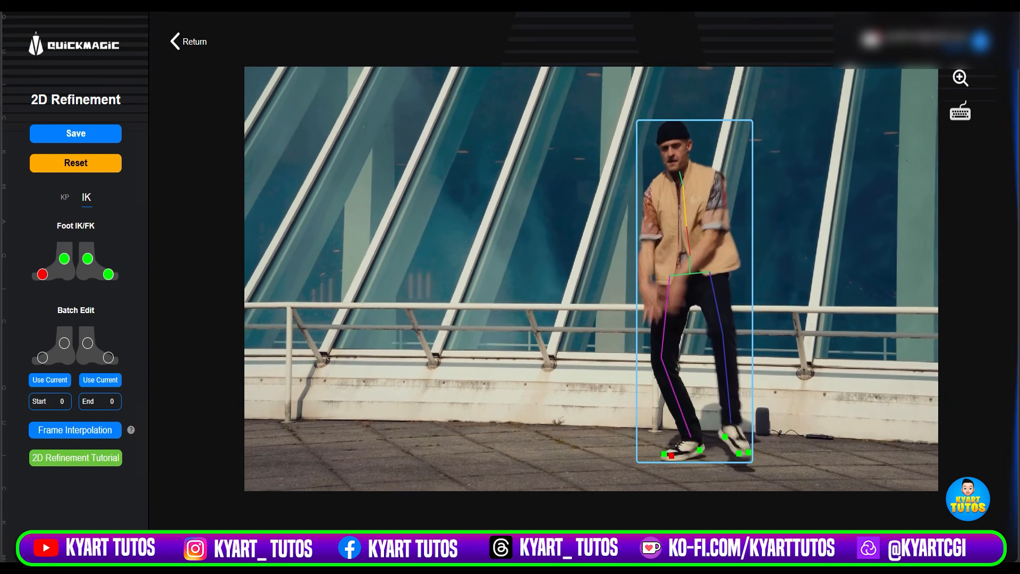
key(Right)
key(Right)
key(Right)
key(Right)
key(Right)
key(Right)
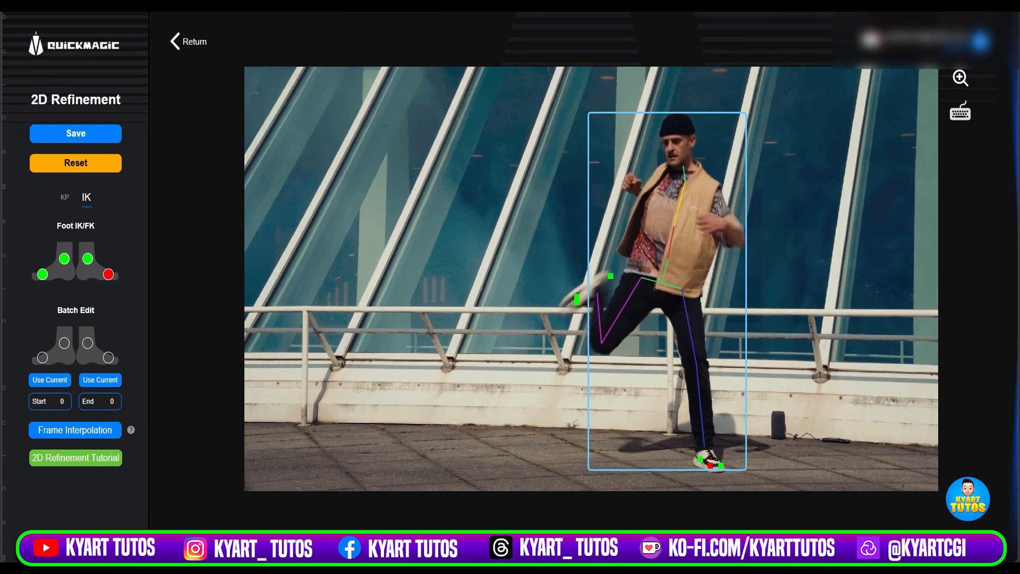
key(Right)
key(Right)
key(Right)
key(Right)
key(Right)
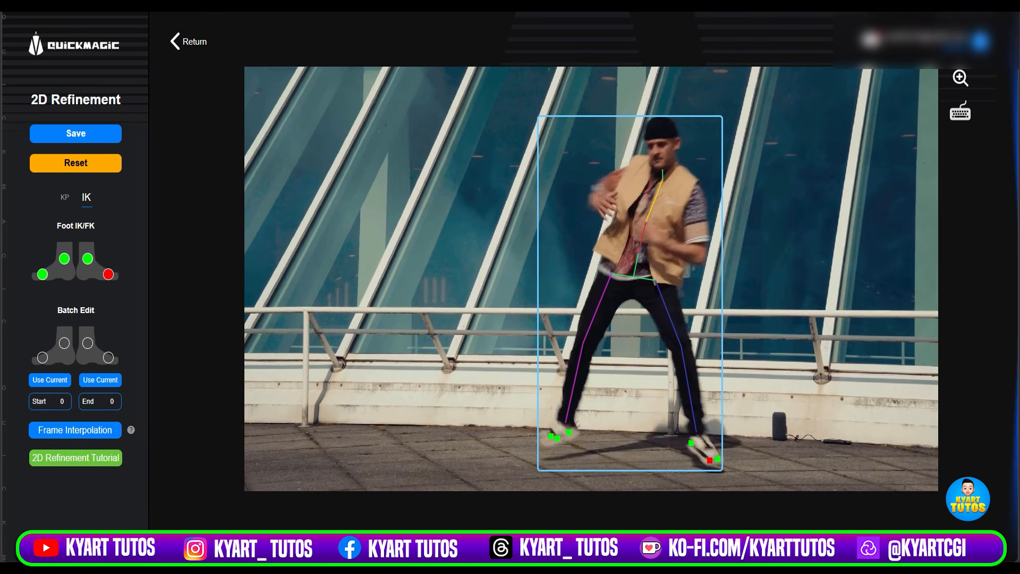
key(Right)
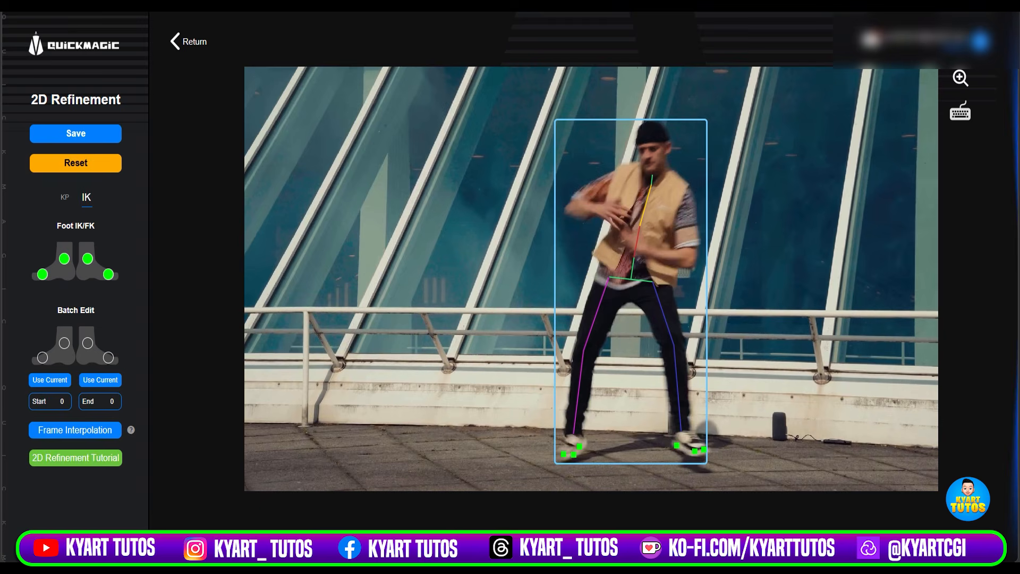
key(Right)
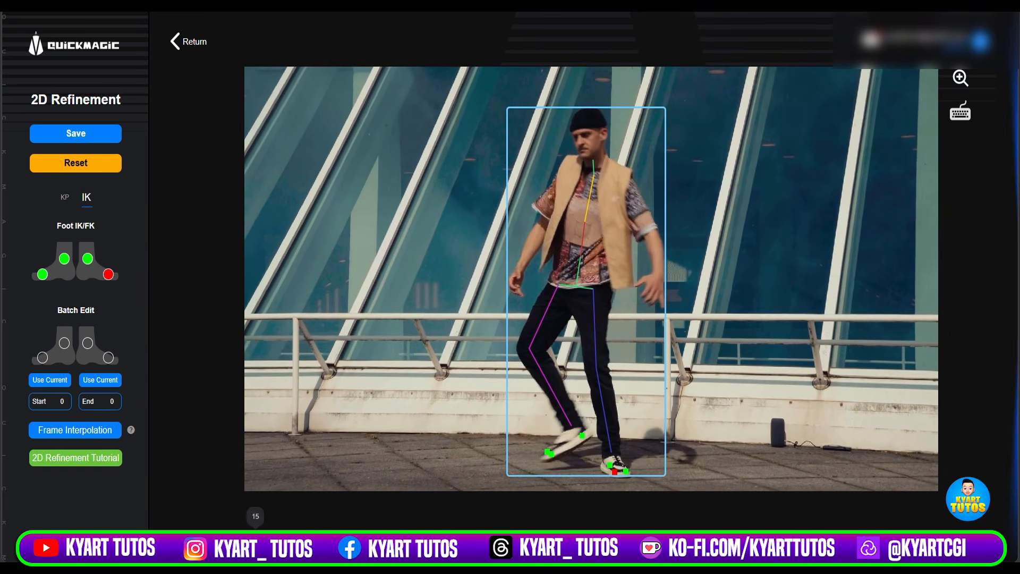
Save the 2D Refinement changes and recreate the baile animation.
drag(256, 536, 373, 537)
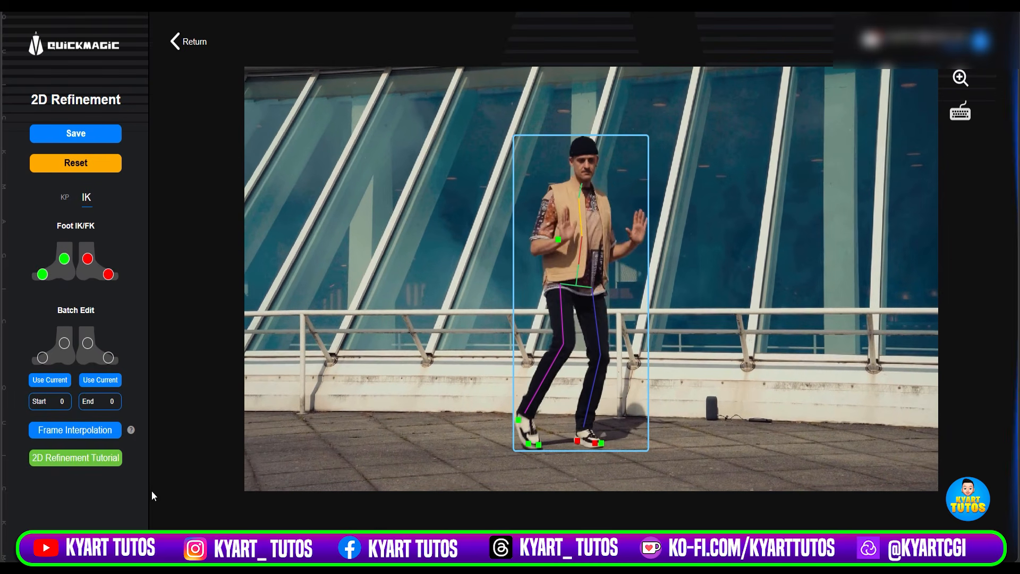
click(77, 135)
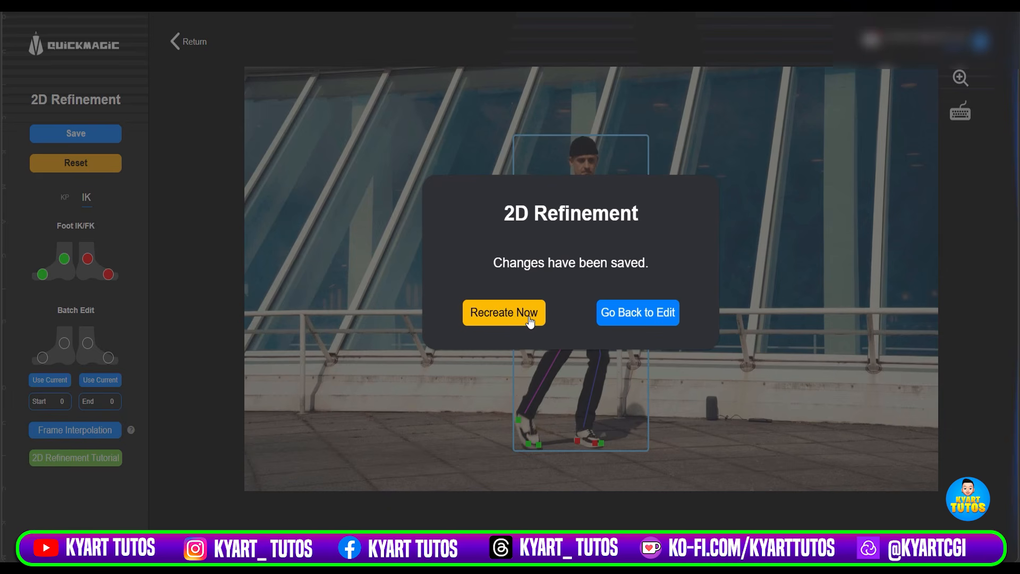
click(514, 322)
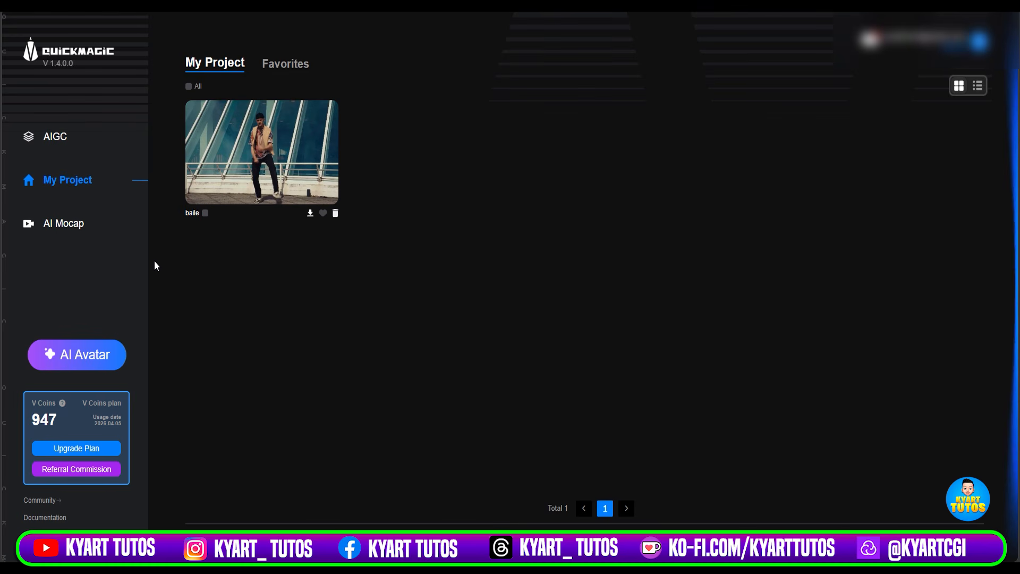
Import the fight reference video into AI Mocap and assign the Mixamo output format to the male fighter in the cap.
click(79, 225)
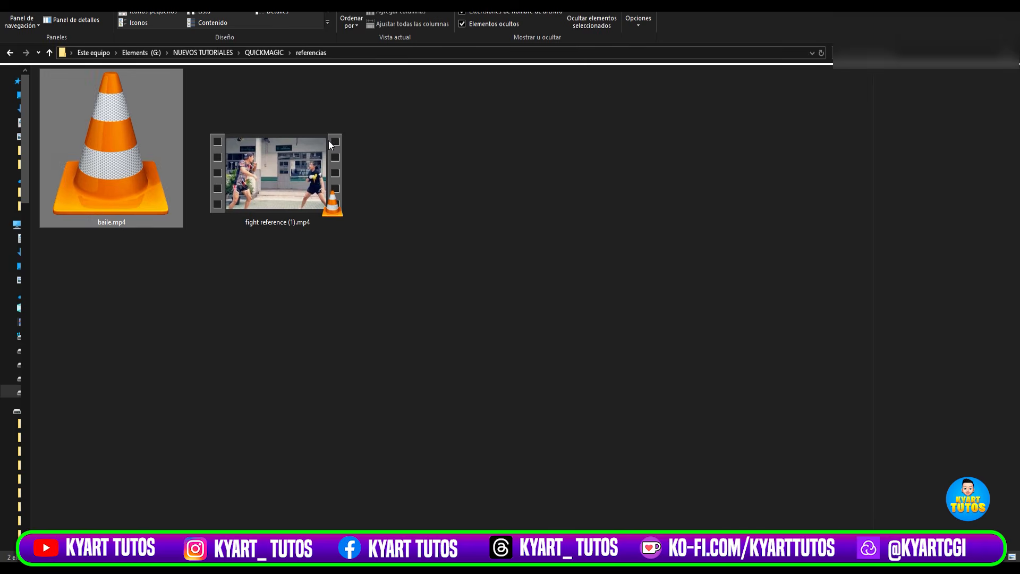
drag(287, 199, 471, 313)
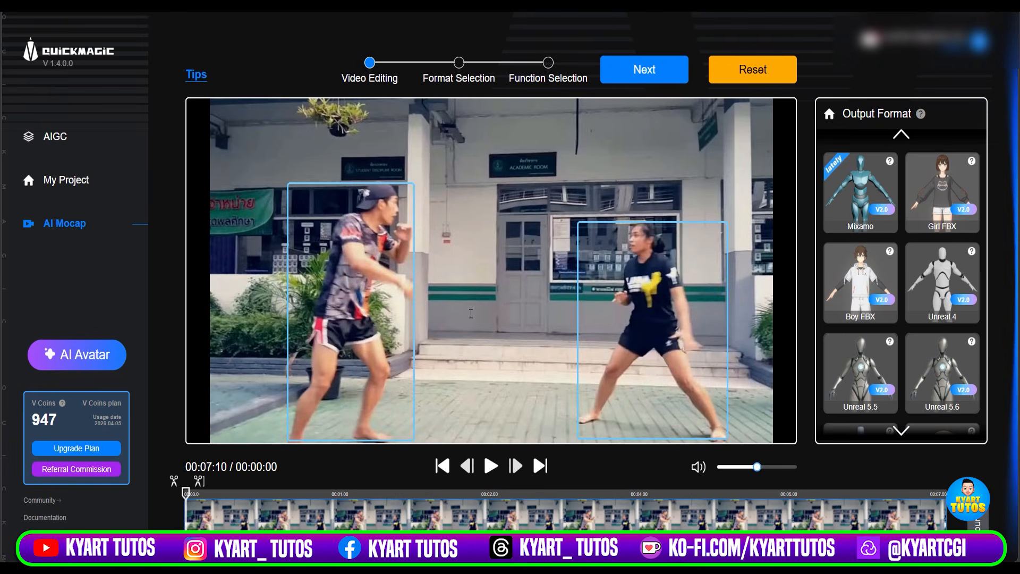
drag(861, 186, 360, 283)
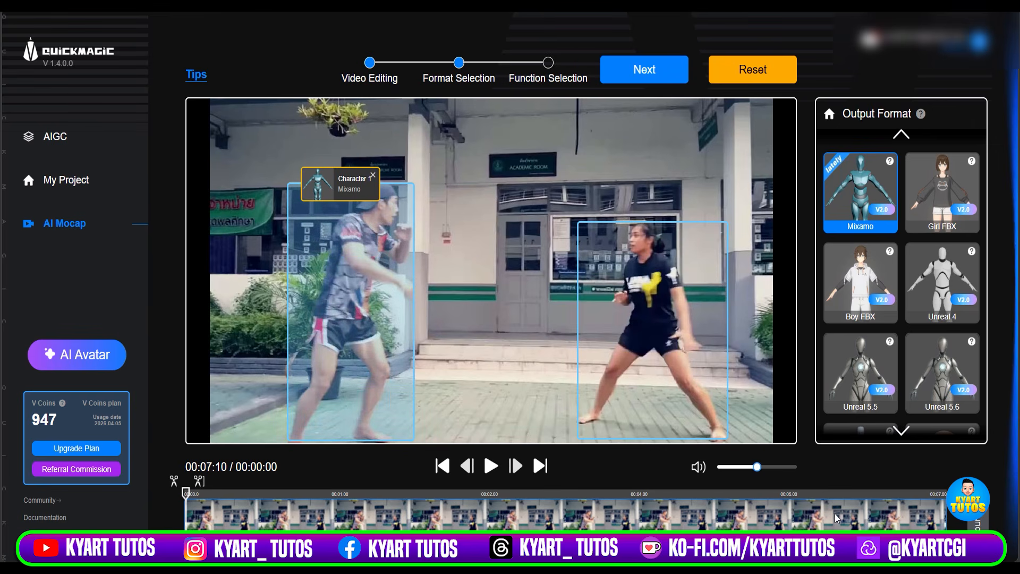
drag(186, 494, 155, 513)
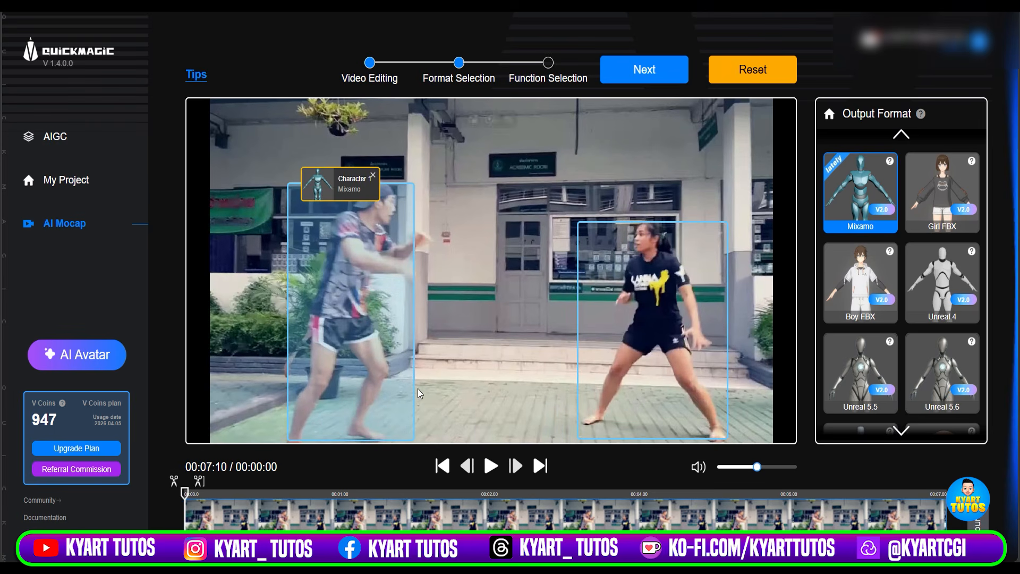
Generate the male fighter's motion with Animation Base Model V2.0, 24 FPS, Physical Optimization V2.0 and an adjusted iteration multiplier.
click(668, 74)
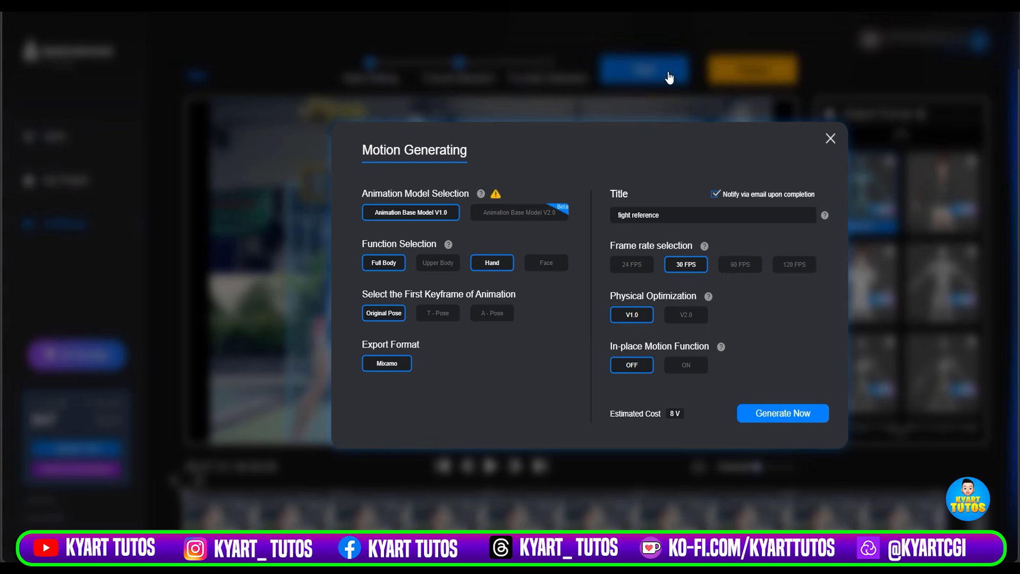
click(532, 220)
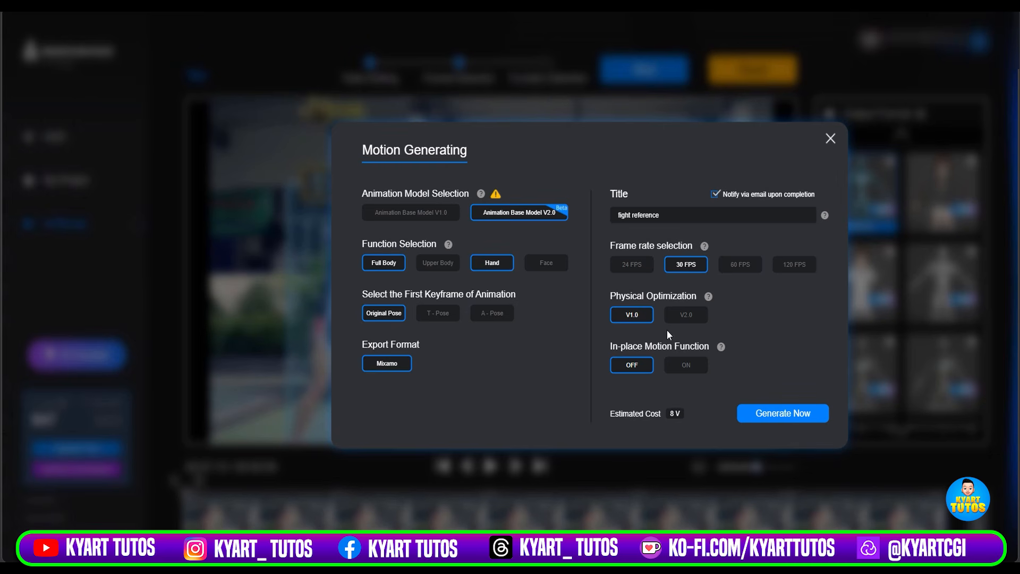
click(638, 272)
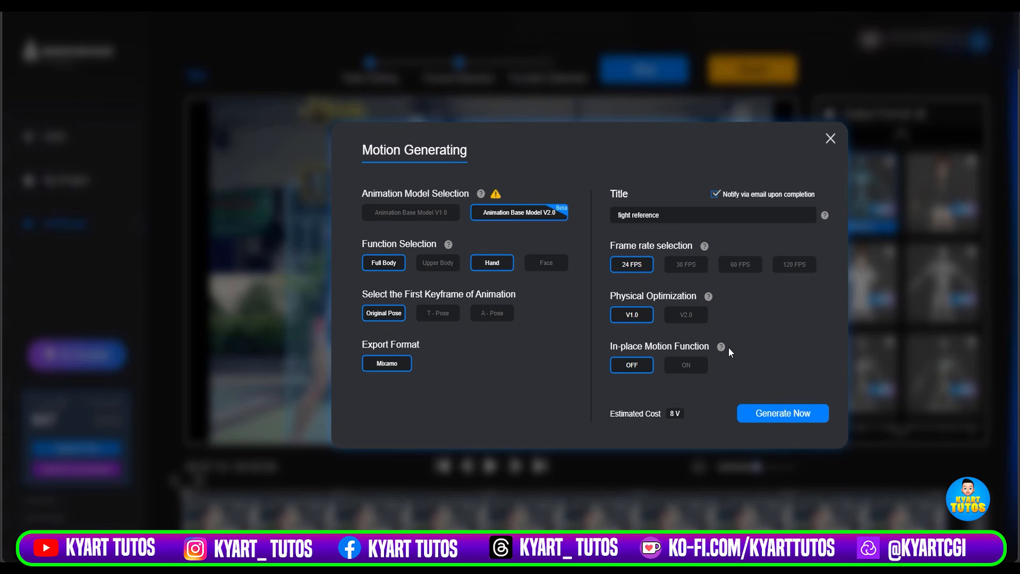
click(685, 316)
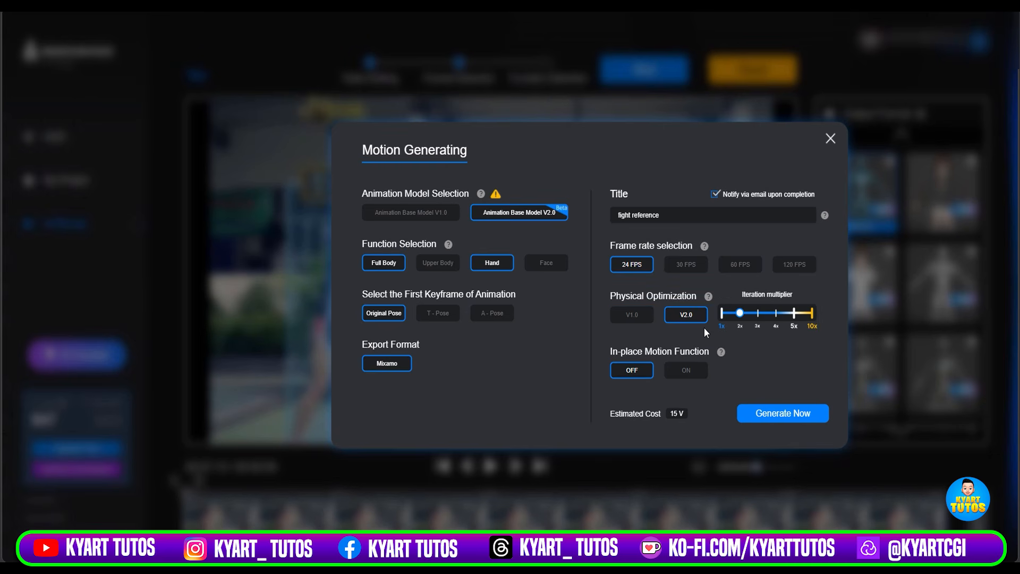
drag(744, 313, 815, 307)
click(797, 419)
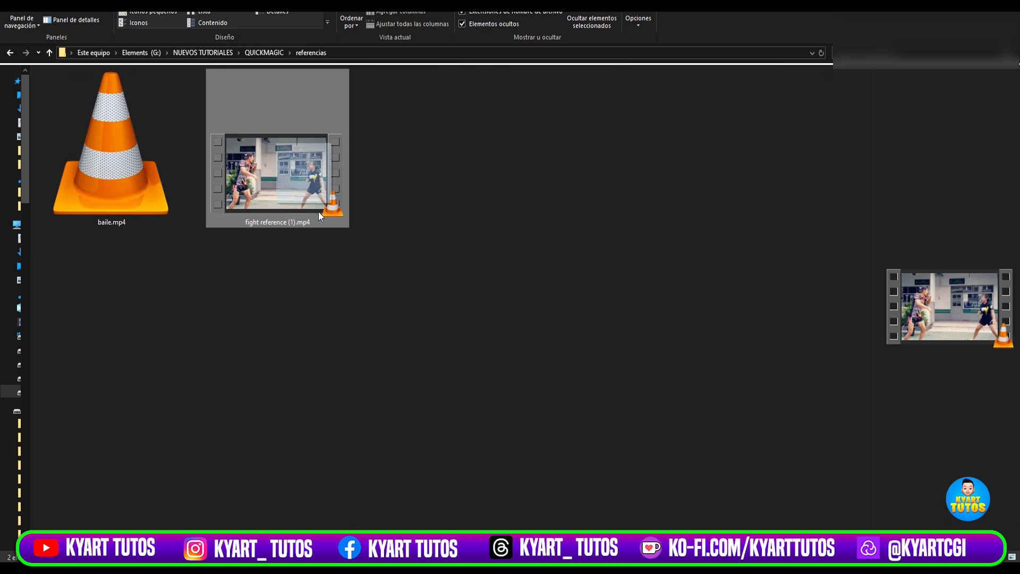
Import fight reference (1).mp4 into AI Mocap again and assign the Mixamo format to the fighter in the black shirt.
drag(317, 212, 219, 568)
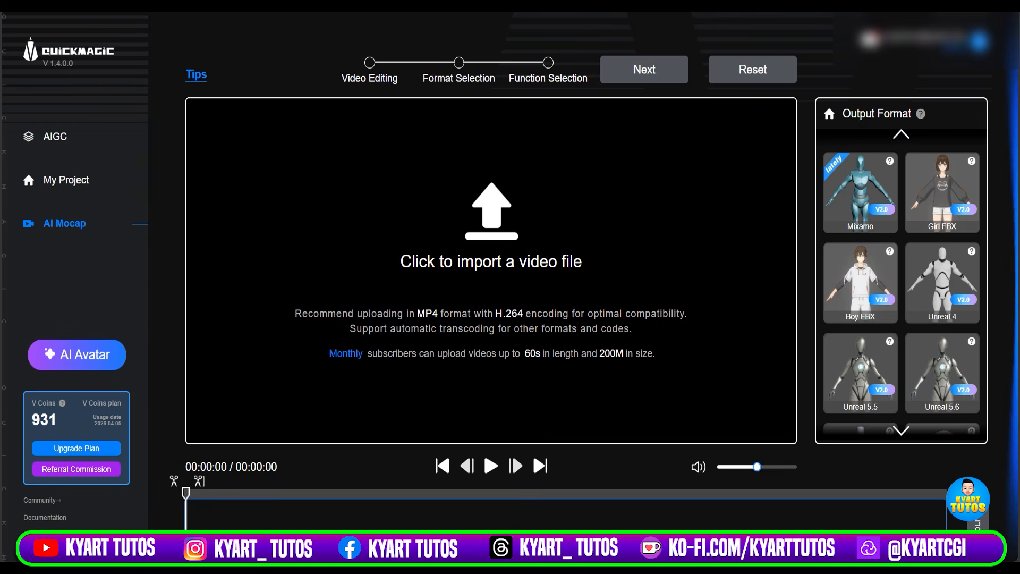
drag(992, 345, 496, 310)
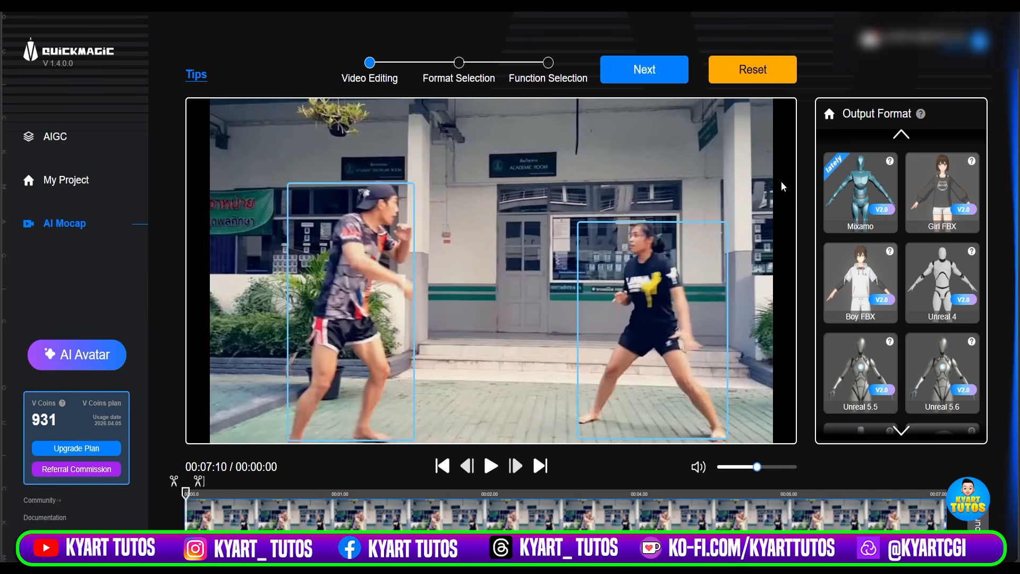
drag(861, 192, 660, 294)
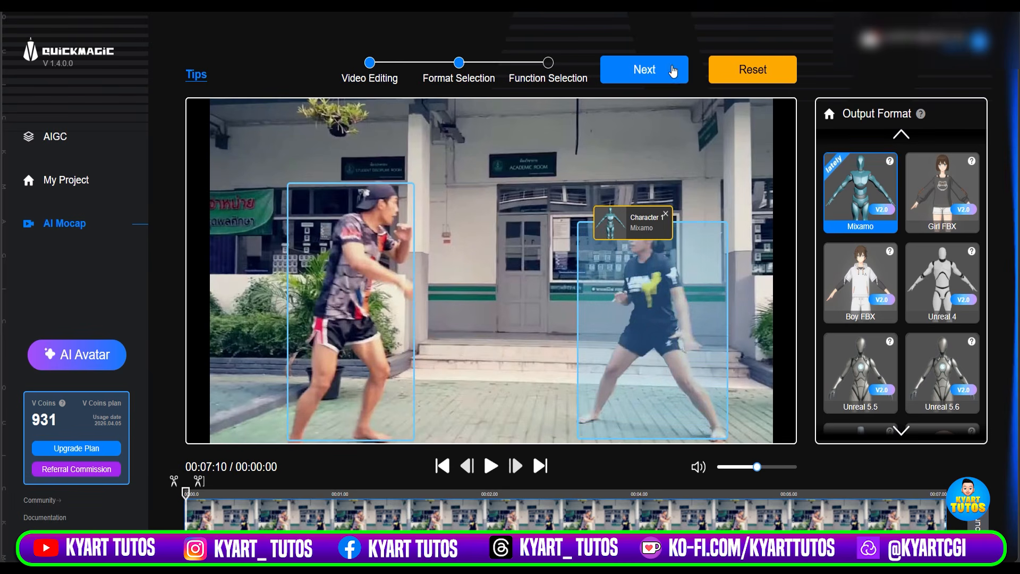
Generate the black-shirt fighter's motion with Animation Base Model V2.0, 24 FPS, Physical Optimization V2.0 and an adjusted iteration multiplier.
click(671, 69)
click(537, 214)
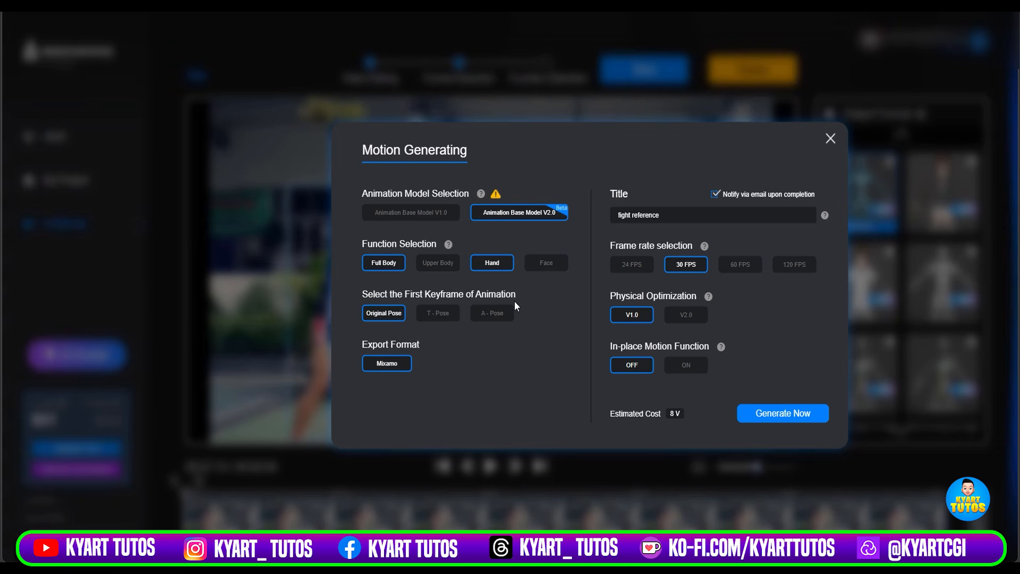
click(639, 268)
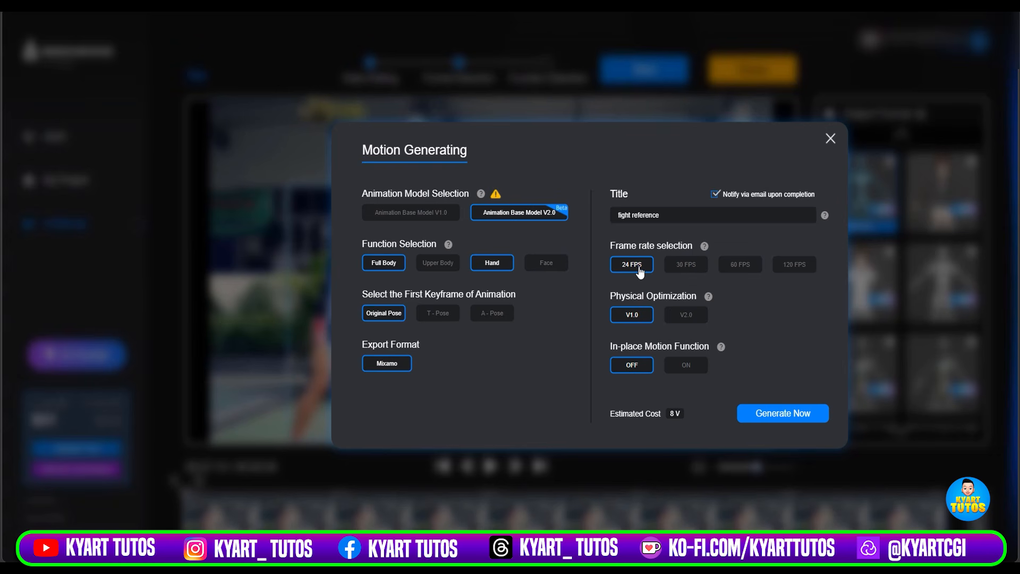
click(688, 318)
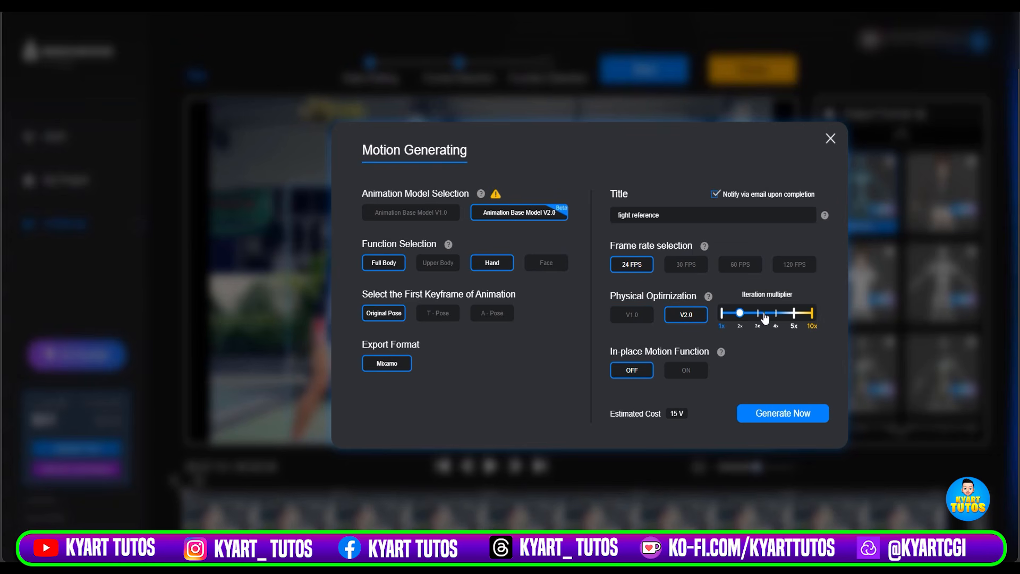
drag(764, 317, 813, 313)
click(771, 413)
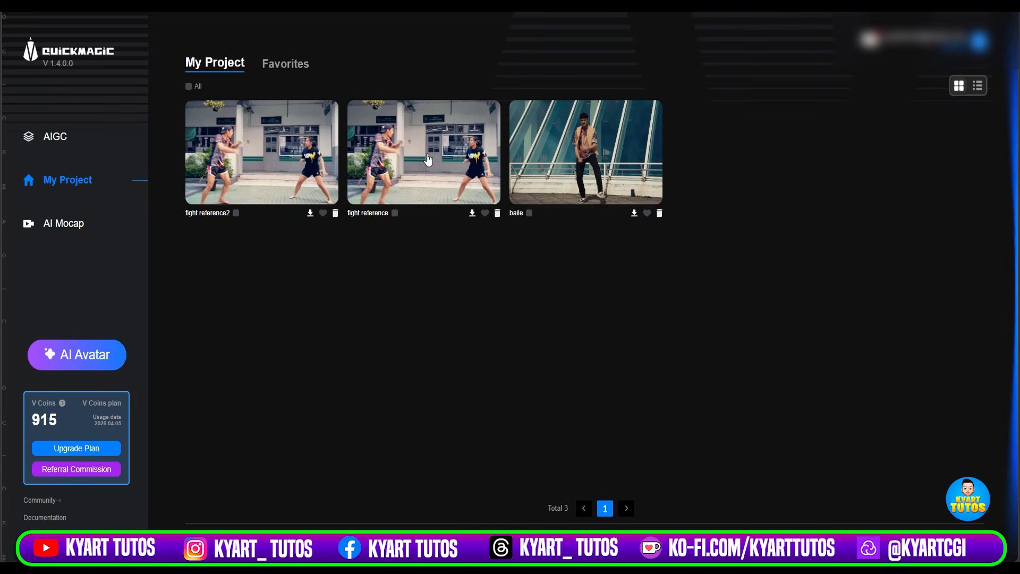
Preview the generated fight reference and fight reference2 animations, and download the latter.
click(428, 160)
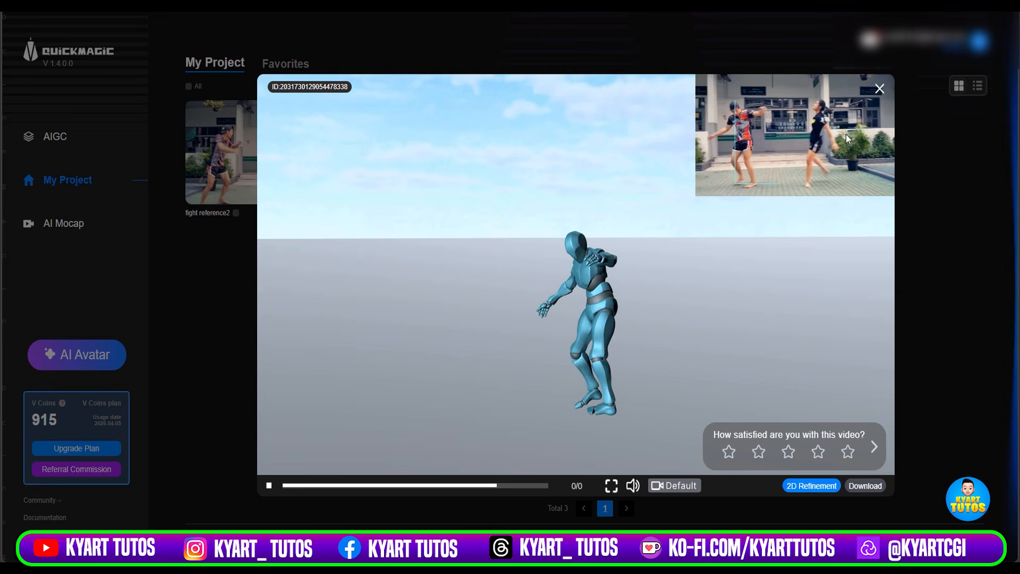
click(880, 89)
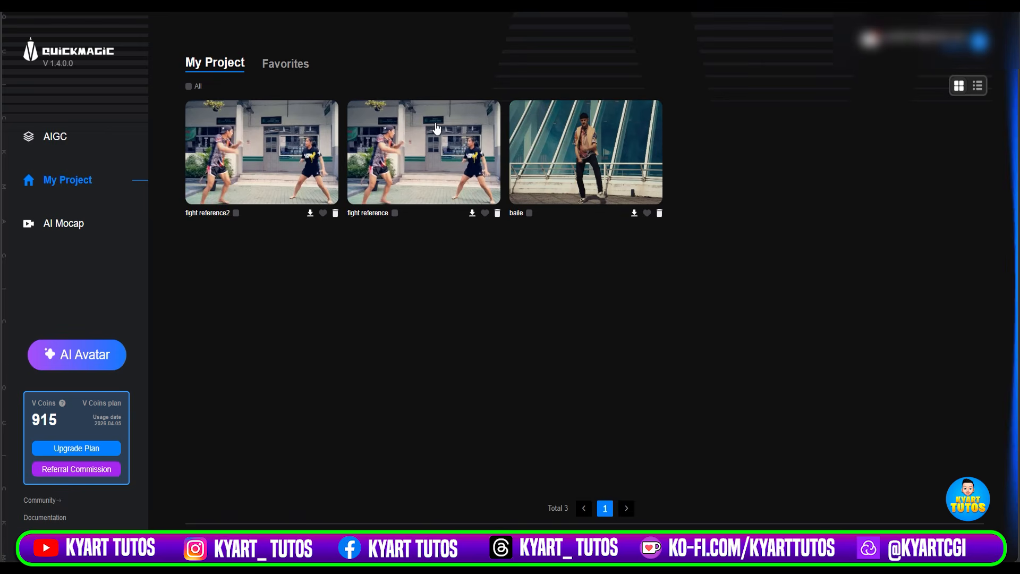
click(267, 171)
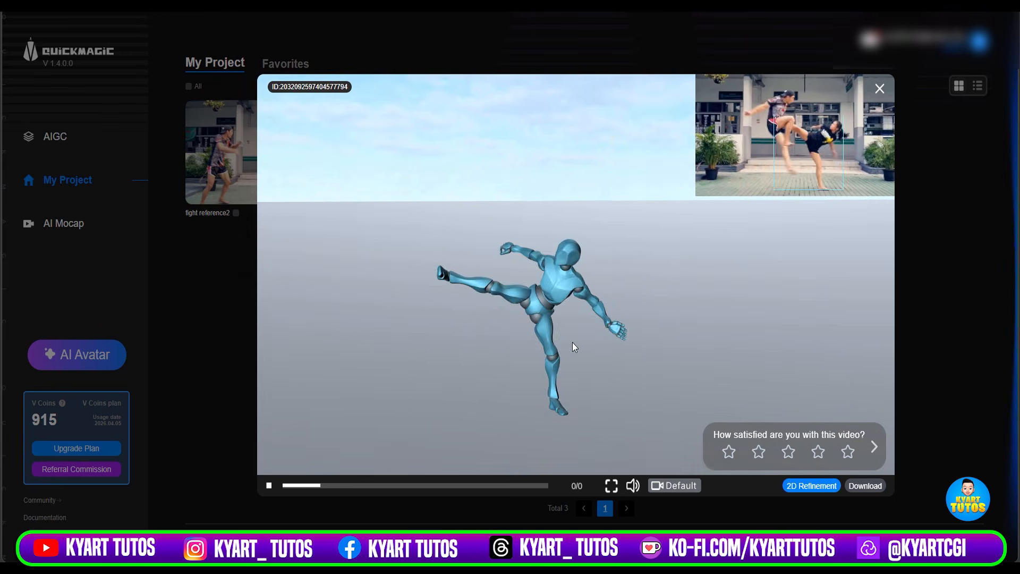
click(818, 451)
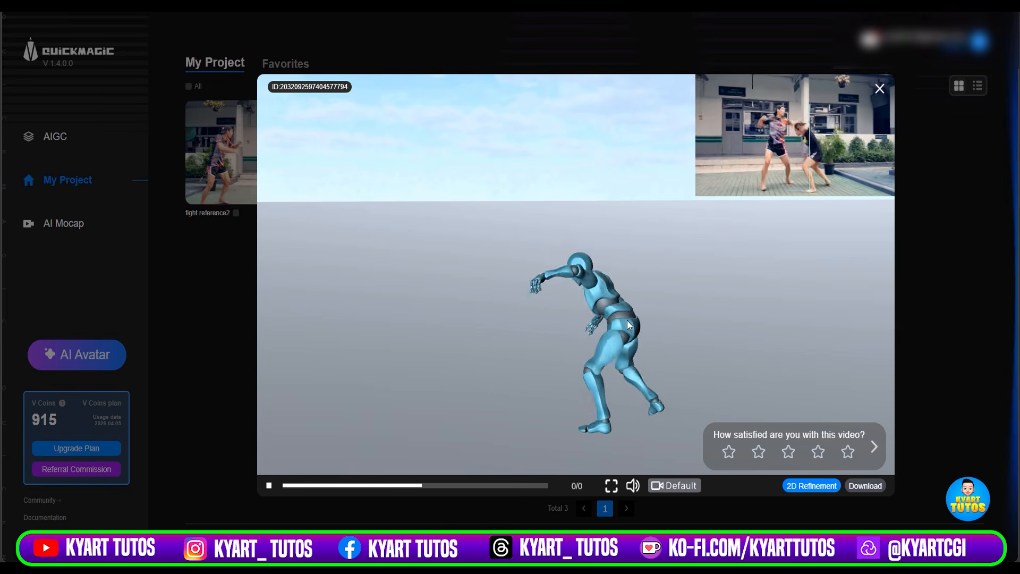
click(874, 487)
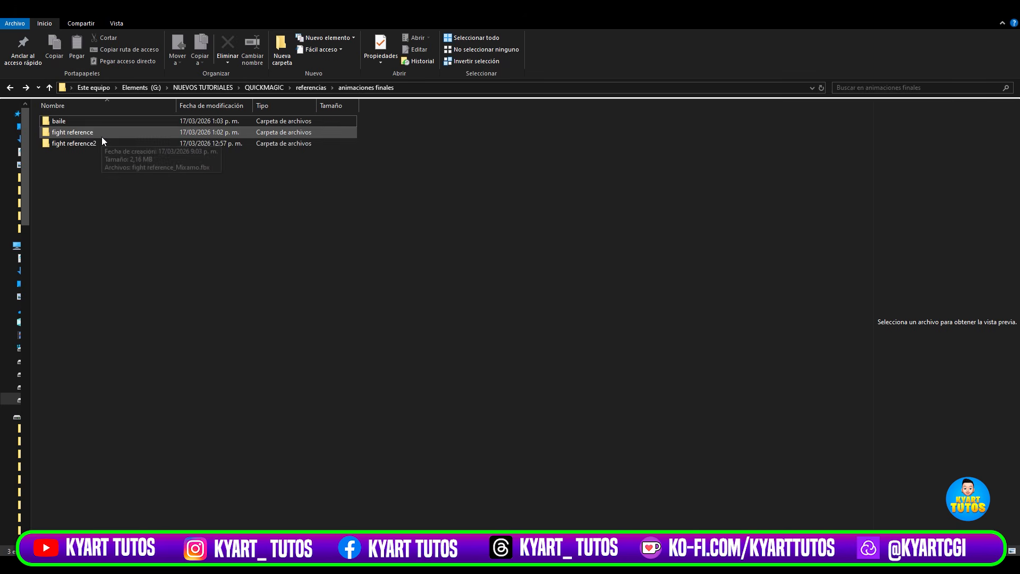
Import baile_Mixamo.fbx from the baile folder into Blender with the default FBX options.
double_click(96, 119)
click(96, 119)
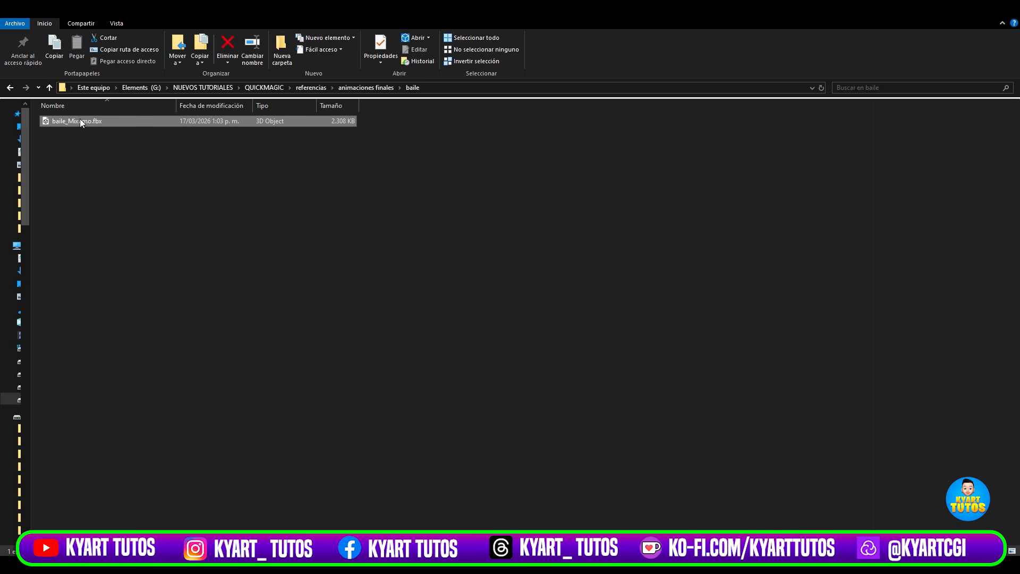
drag(96, 119, 568, 382)
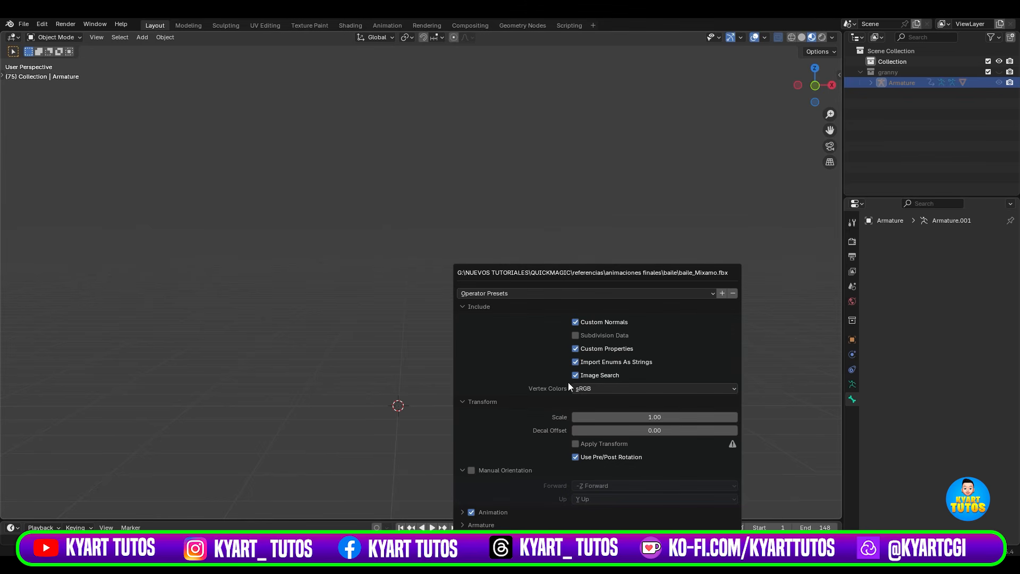
click(528, 542)
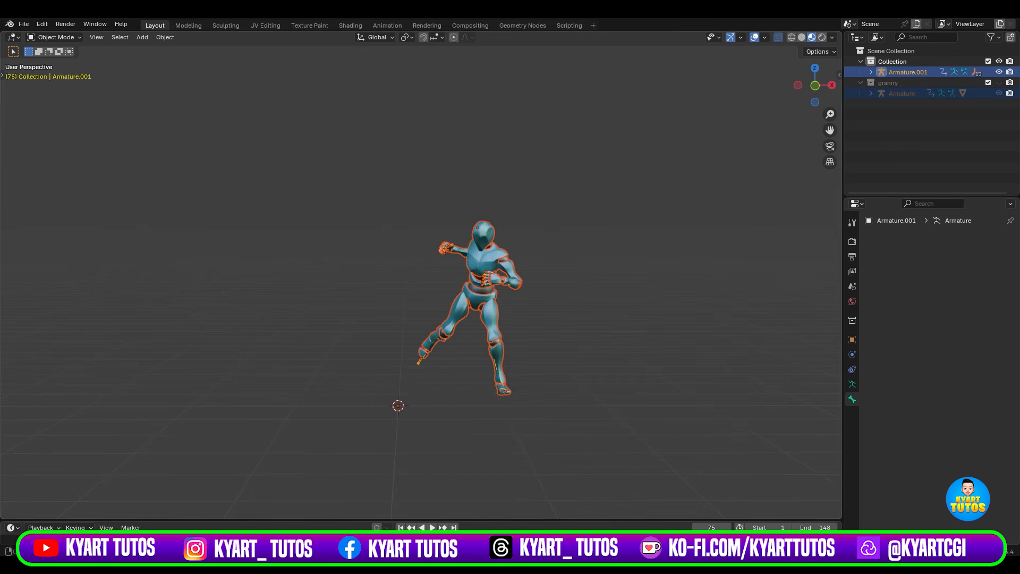
Enlarge the timeline and play the imported baile animation from its opening frames.
drag(459, 518, 454, 435)
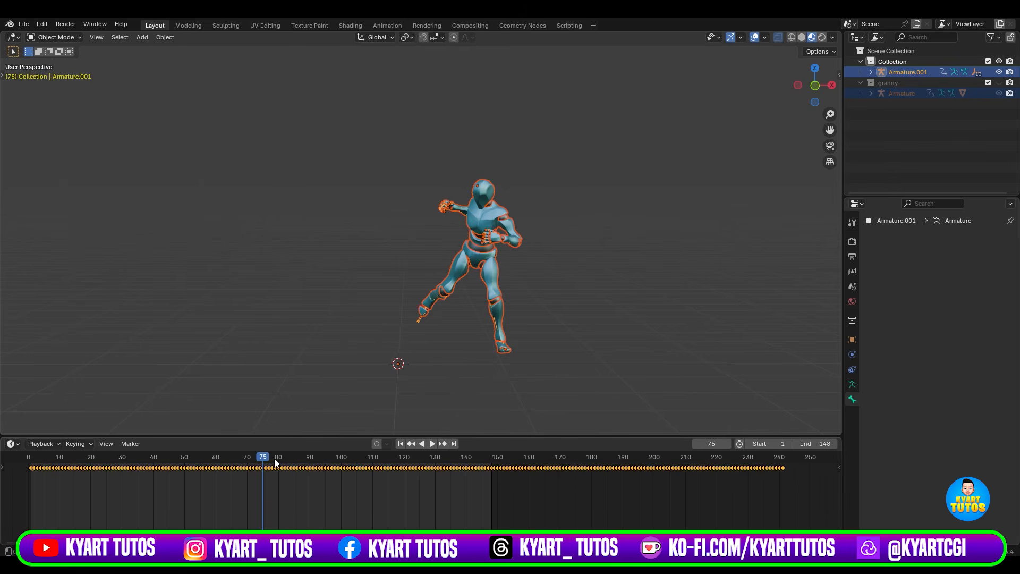
drag(276, 464, 34, 467)
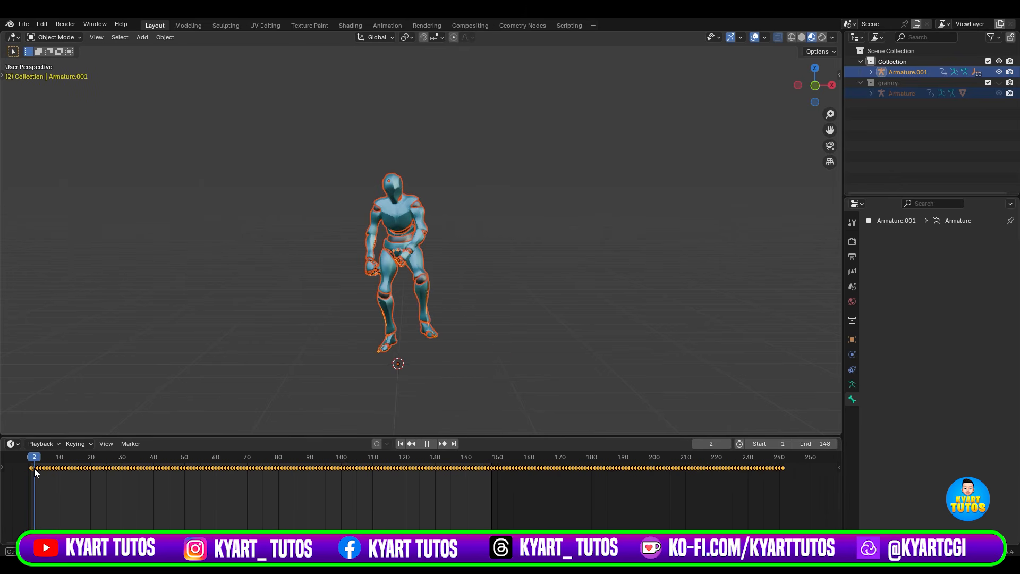
key(space)
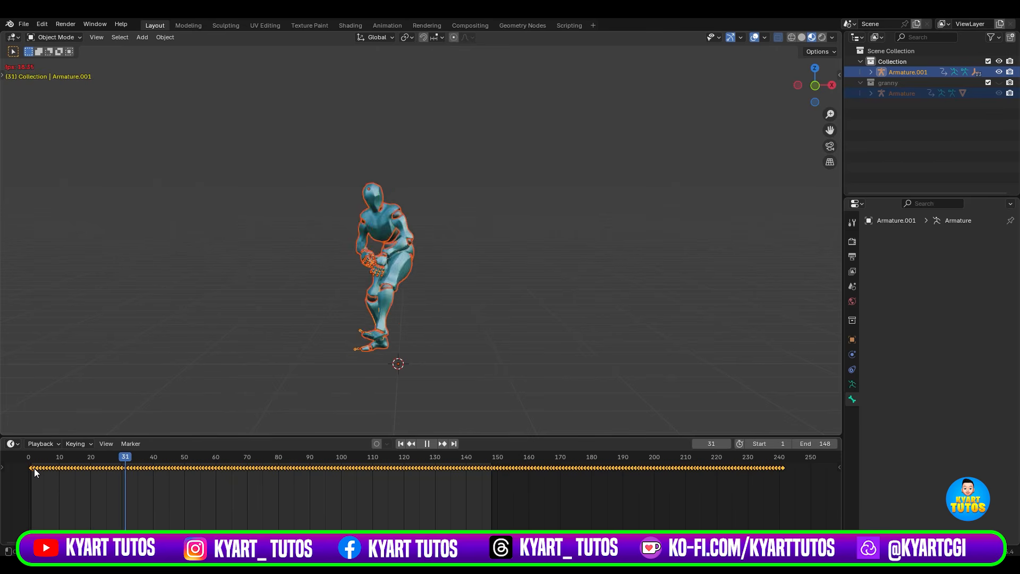
key(space)
Set the timeline's playback sync to Frame Dropping.
click(49, 445)
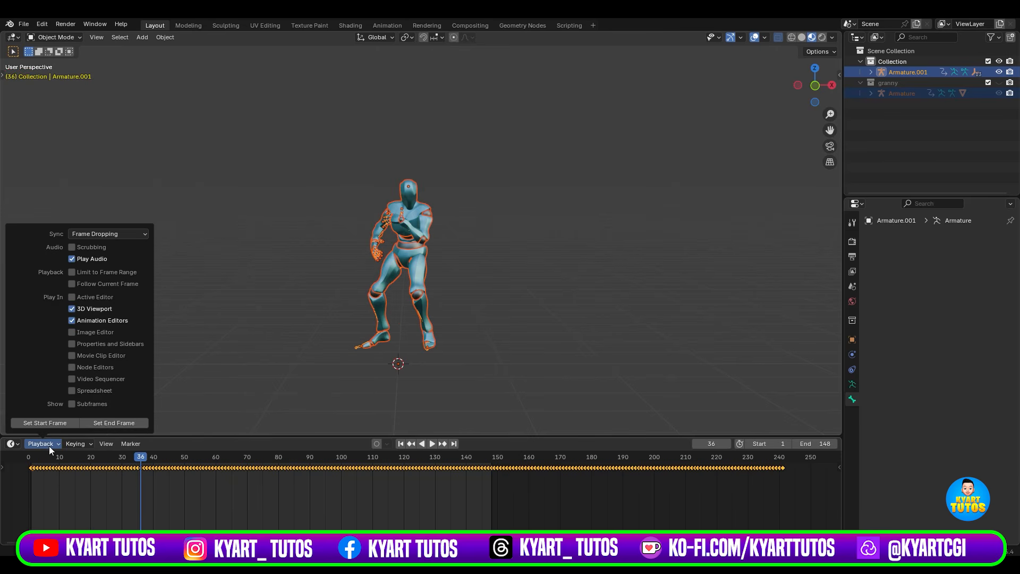
click(110, 234)
click(113, 258)
click(190, 376)
Play the baile animation and examine the mannequin's movement from several angles.
key(space)
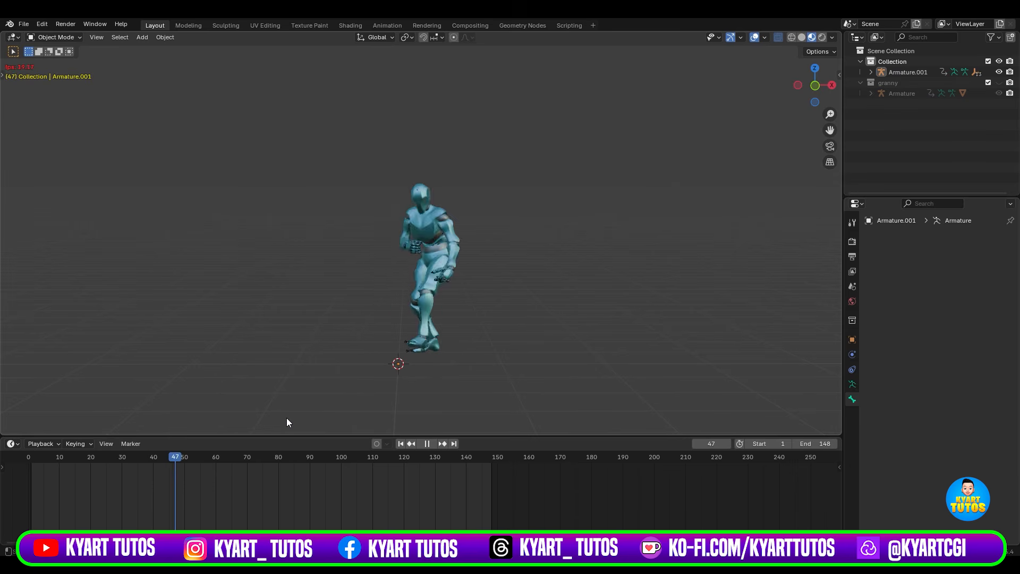
scroll(502, 250, up, 3)
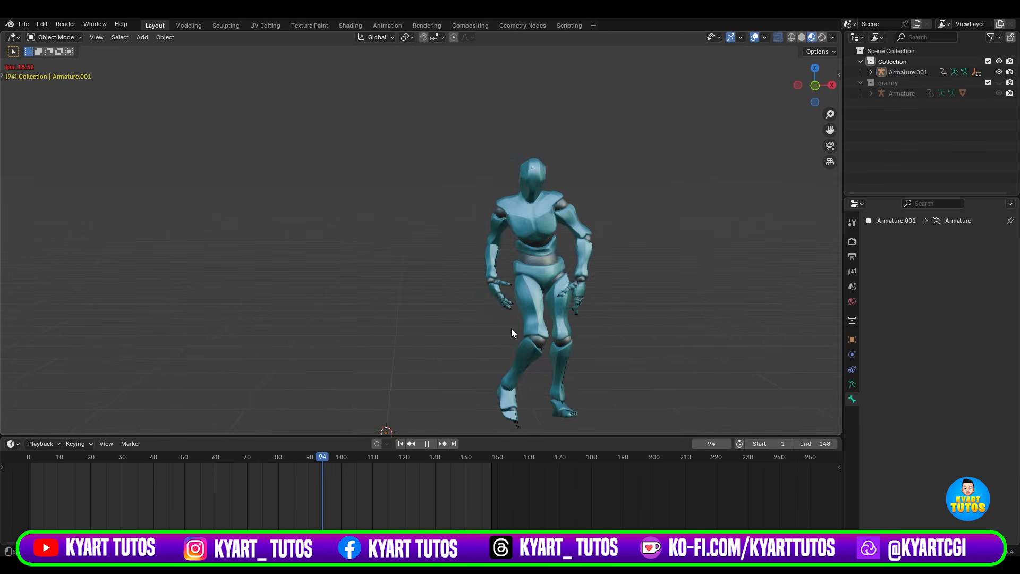
middle_drag(511, 328, 587, 330)
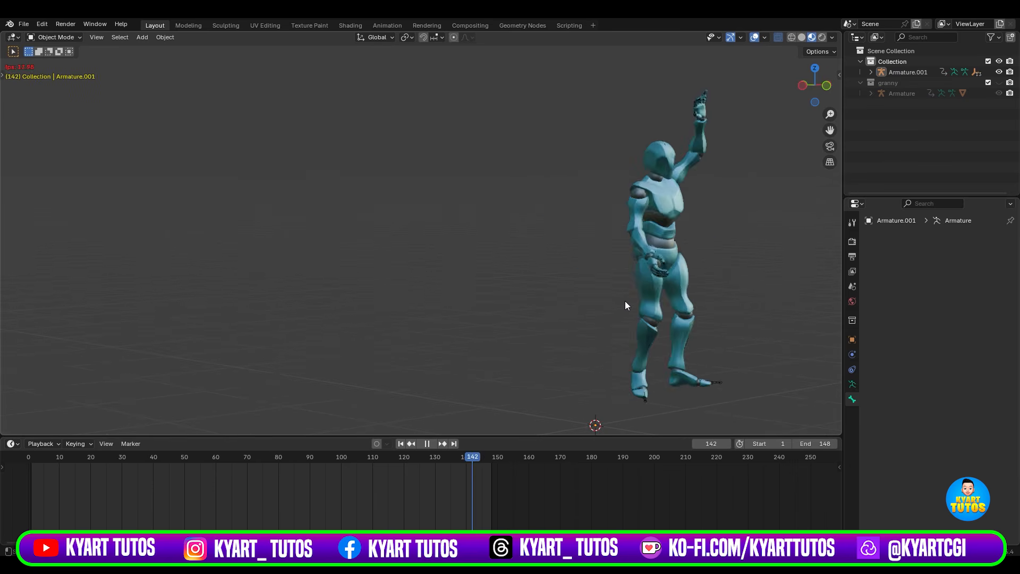
middle_drag(646, 305, 589, 308)
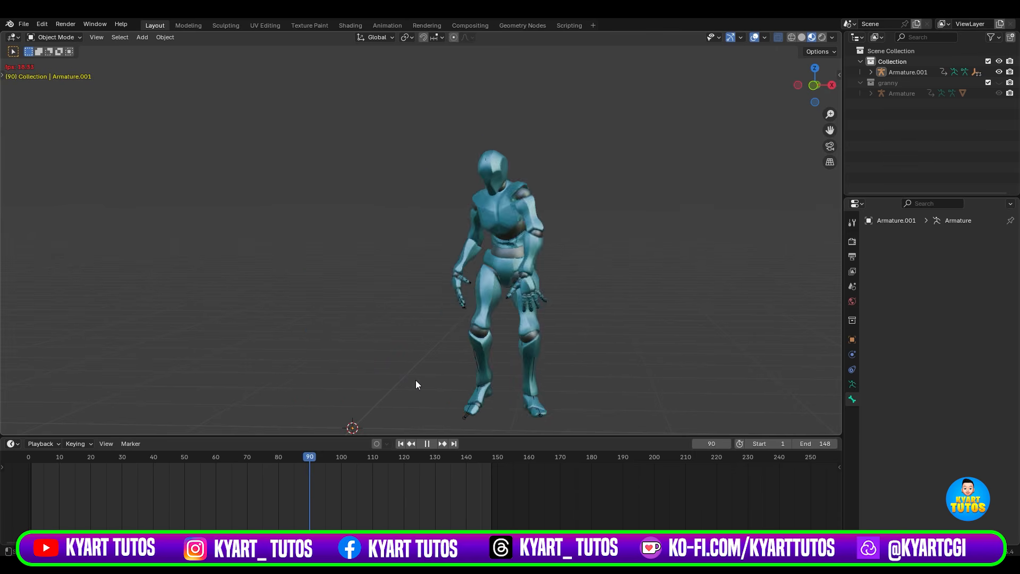
scroll(439, 360, down, 2)
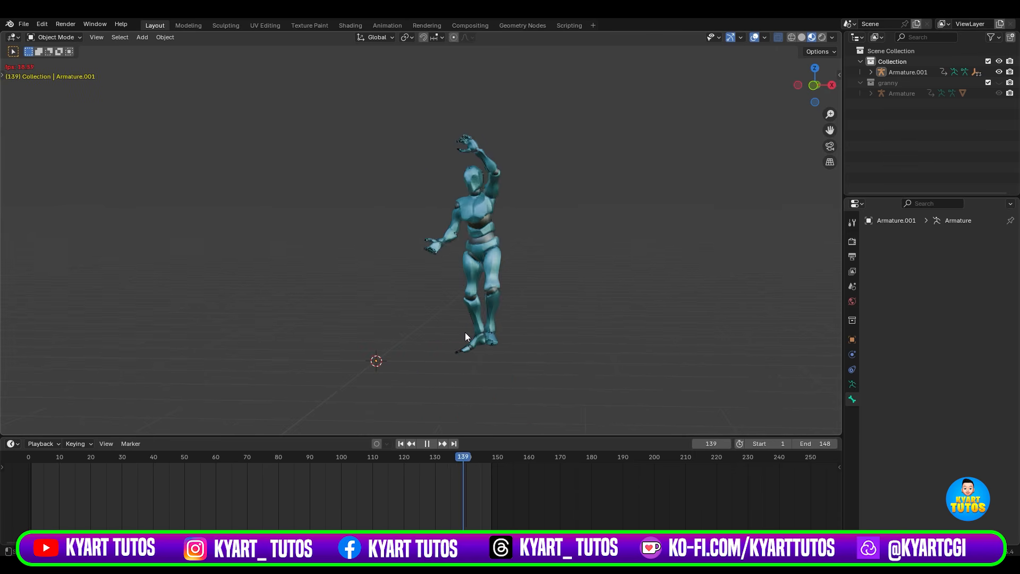
key(space)
shift+middle_drag(511, 336, 465, 339)
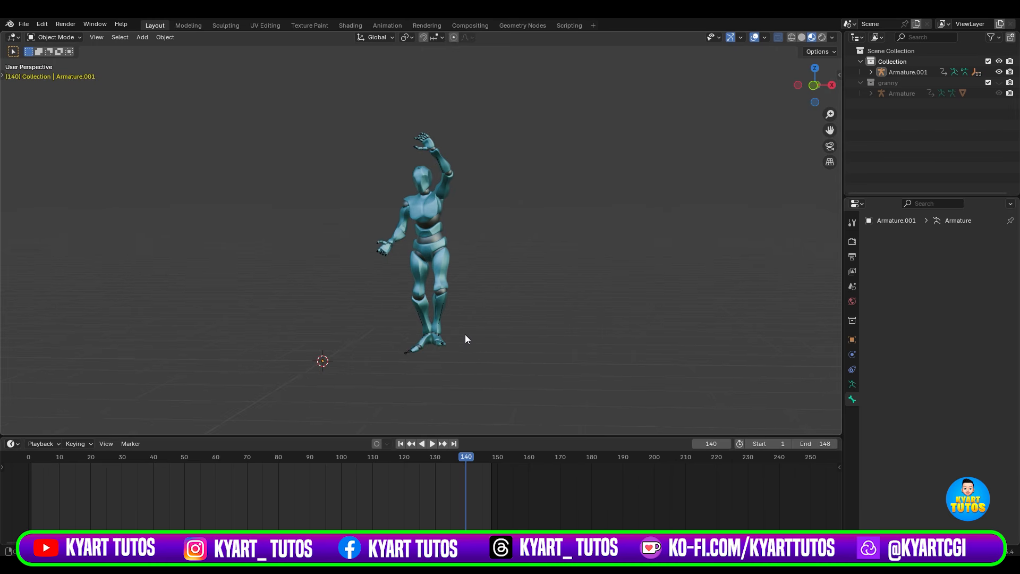
Unhide the granny collection beside the mannequin and move the playhead to frame 45.
click(406, 352)
mouse_move(435, 395)
shift+middle_down()
mouse_move(460, 397)
mouse_move(437, 396)
shift+middle_up()
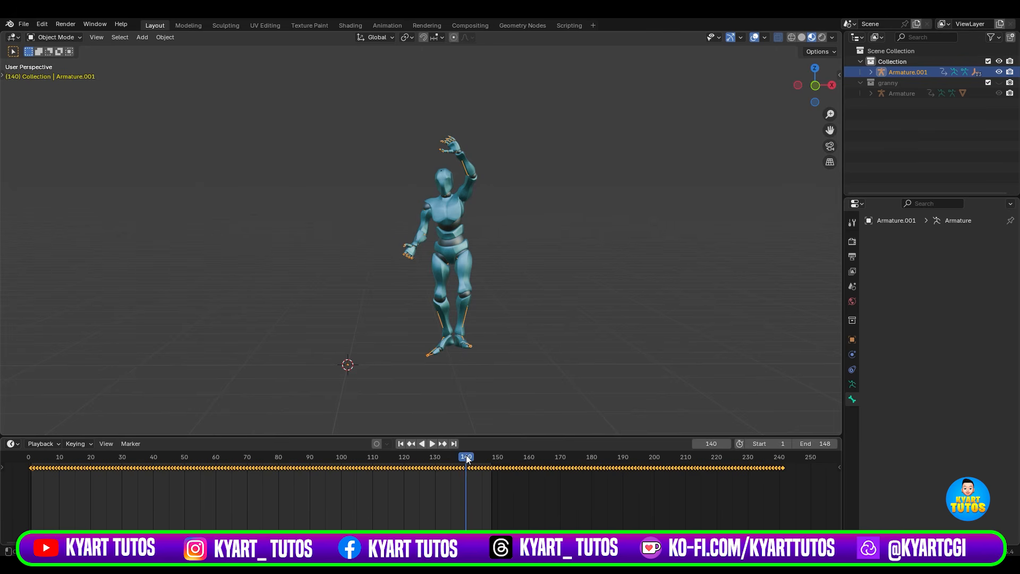
mouse_move(467, 456)
mouse_down()
mouse_move(458, 456)
mouse_move(487, 457)
mouse_move(453, 461)
mouse_up()
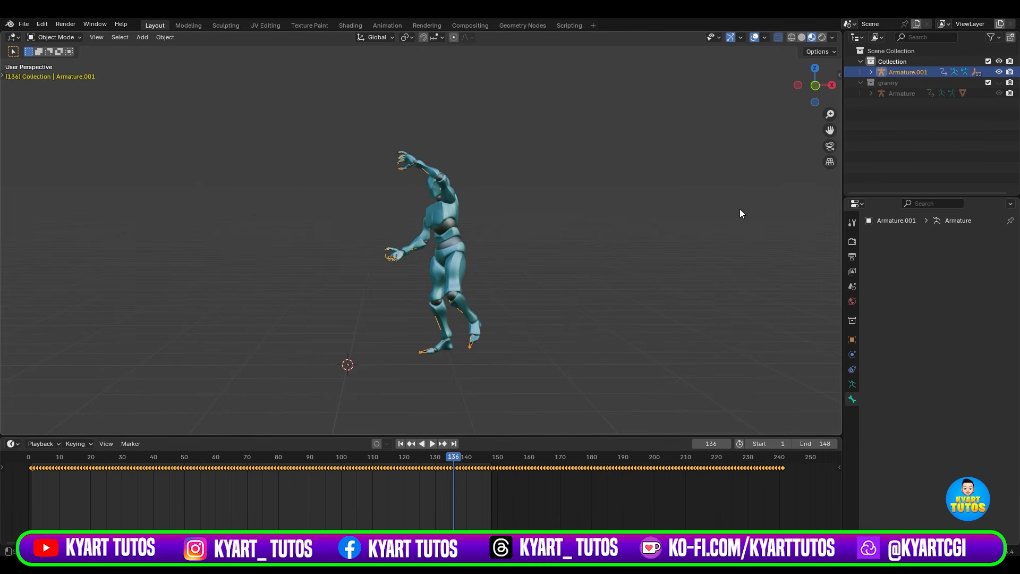
click(1000, 82)
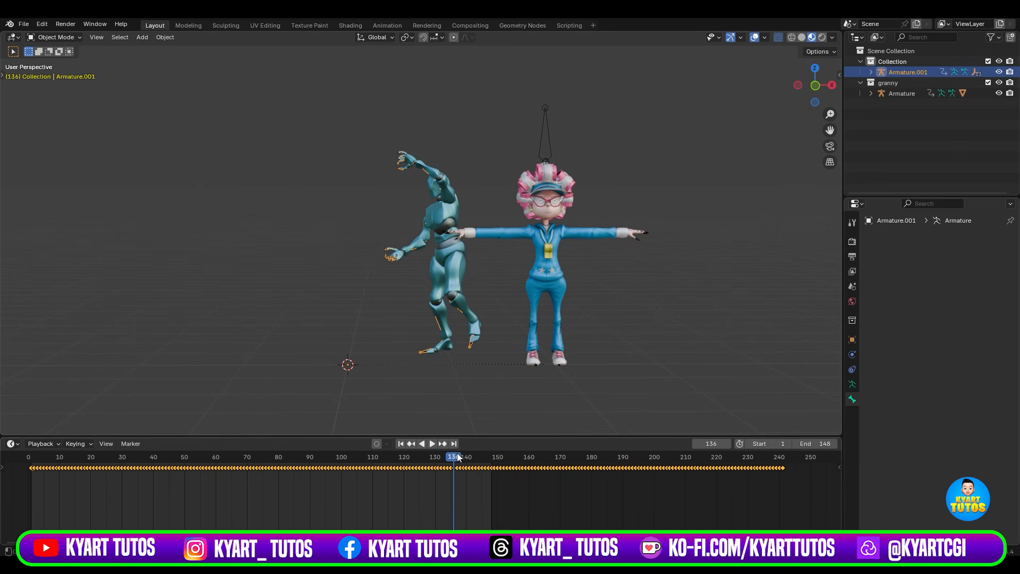
drag(458, 457, 169, 475)
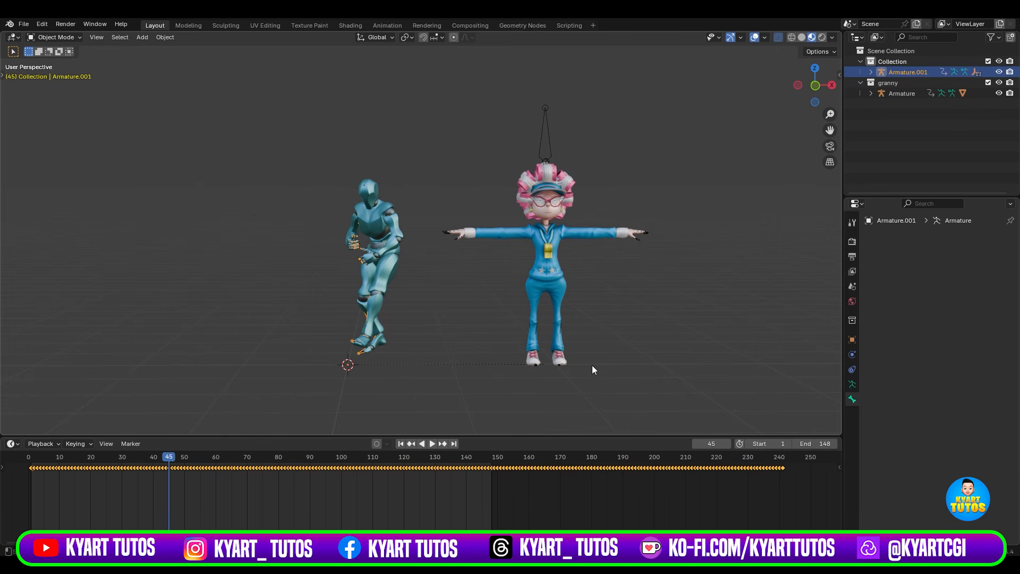
scroll(648, 368, up, 2)
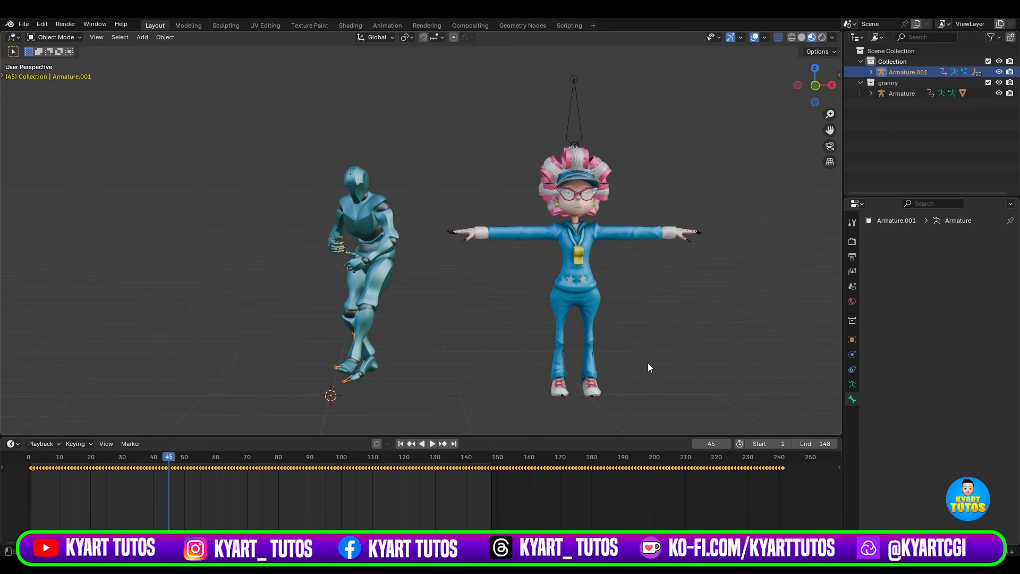
Link the mannequin armature's animation data to the granny armature.
click(577, 112)
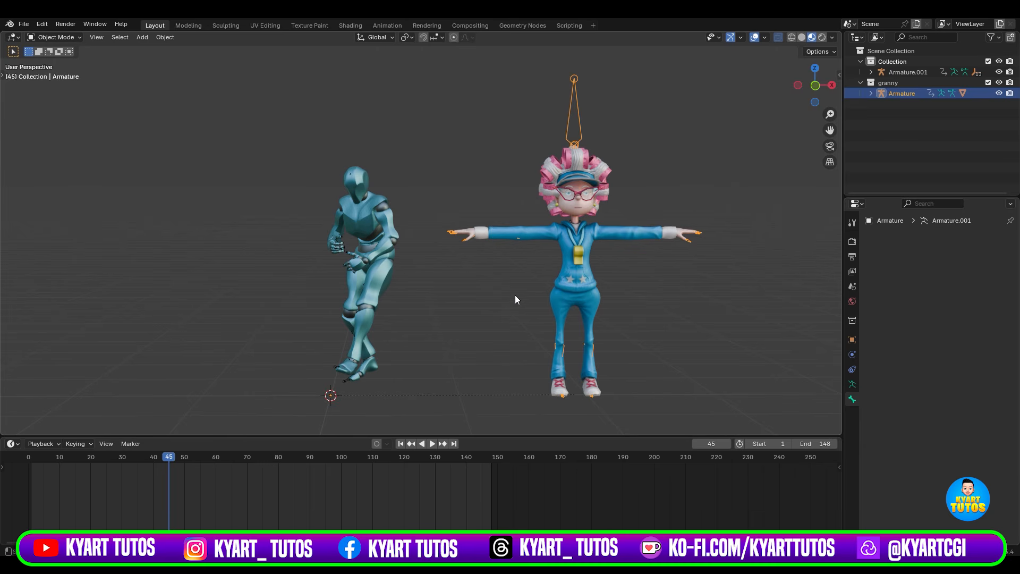
shift+click(346, 379)
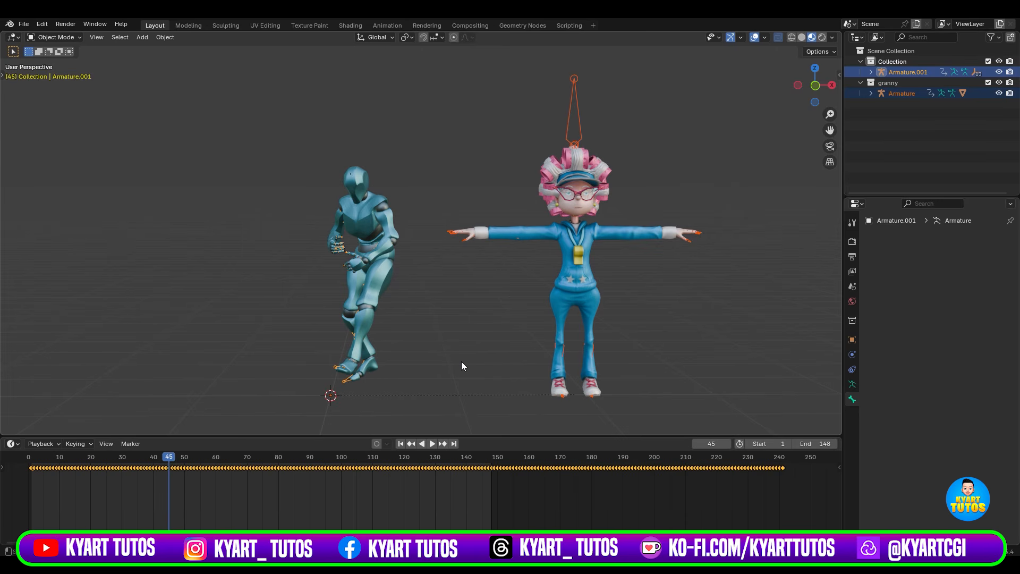
key(ctrl+l)
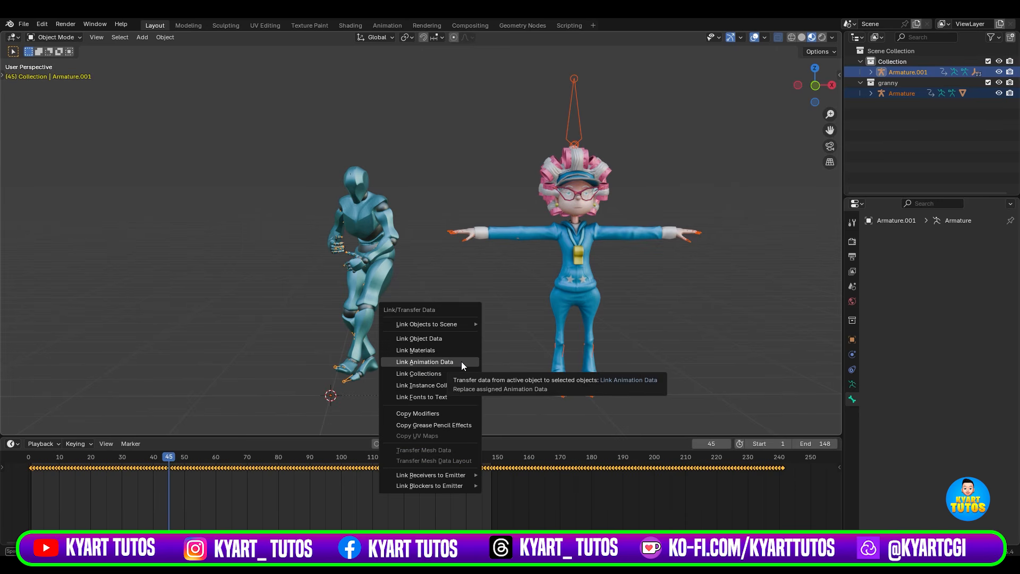
click(461, 361)
Play the timeline and compare granny's dance with the mannequin's.
key(space)
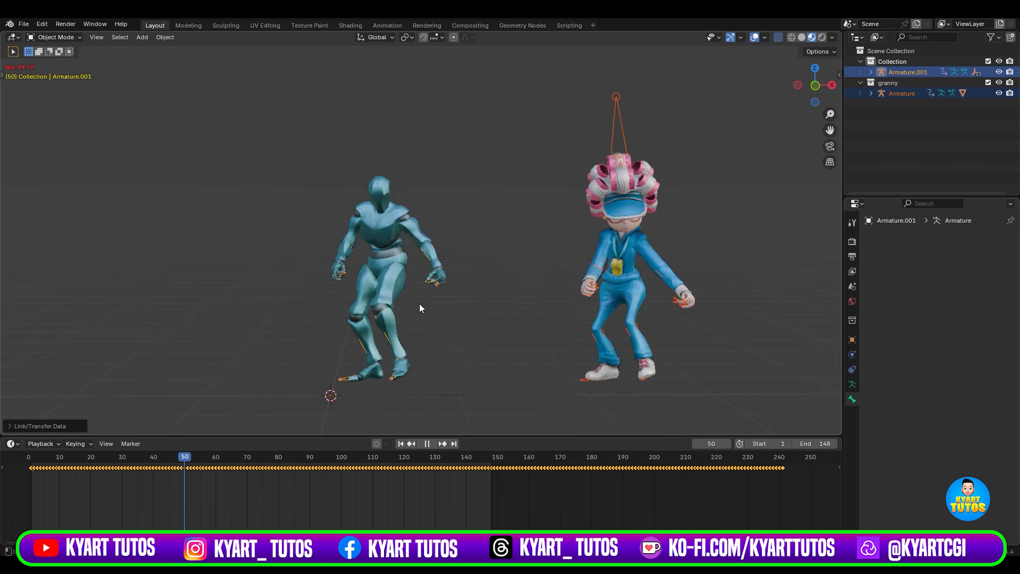
scroll(407, 328, up, 4)
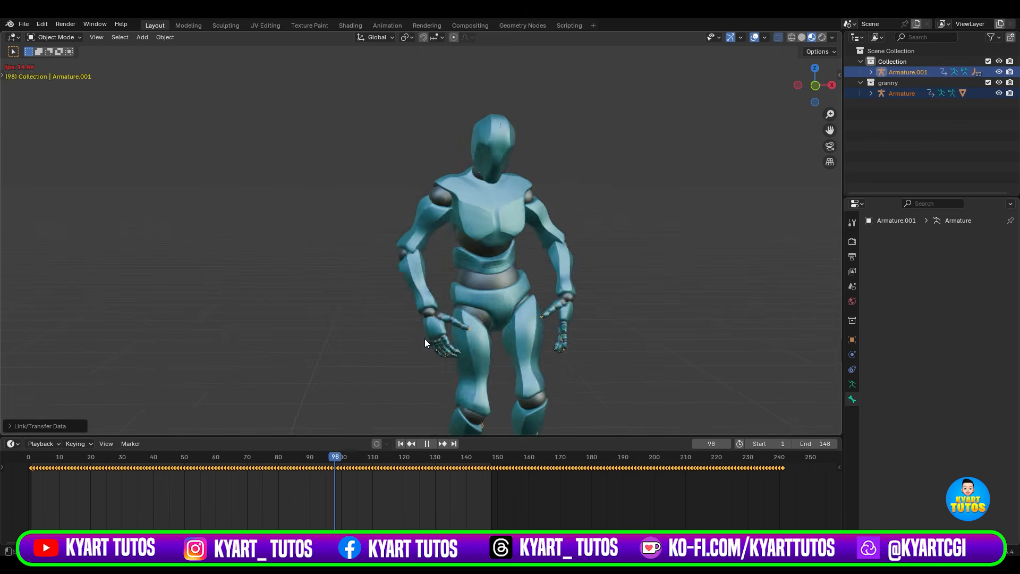
scroll(425, 340, down, 4)
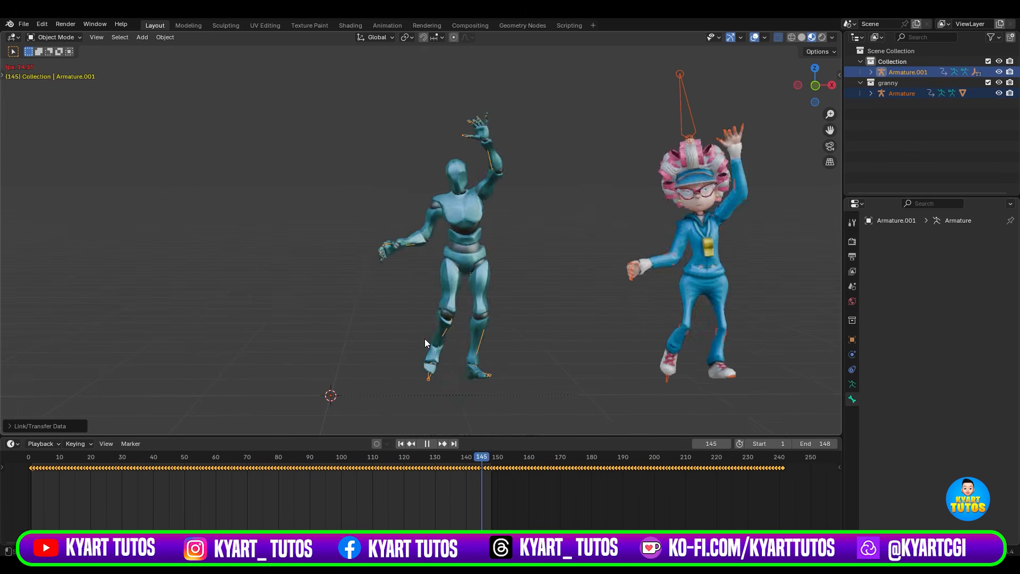